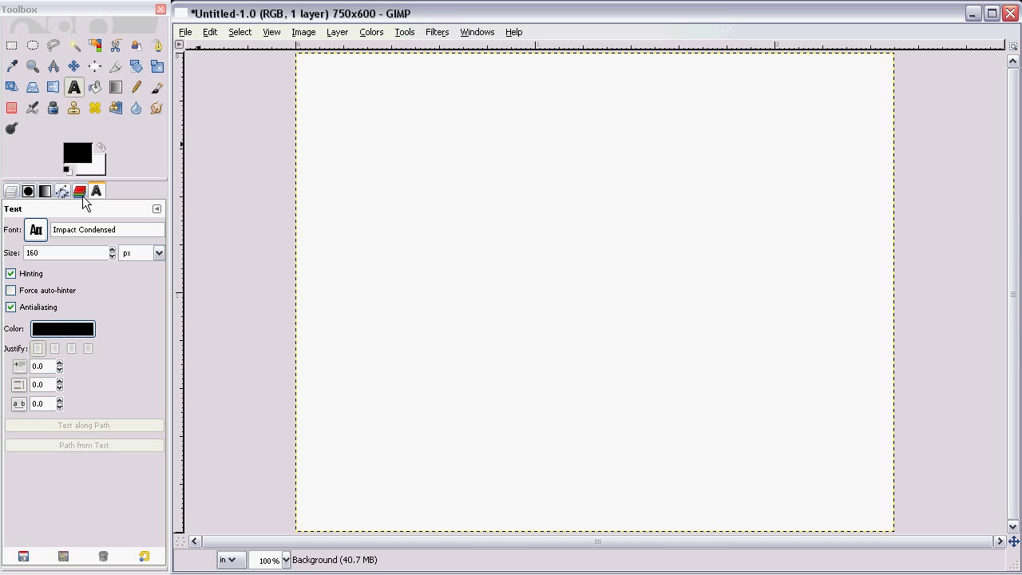
Select the Text tool, keeping Impact Condensed at 160 px
{"action": "left_click", "coordinate": [73, 87]}
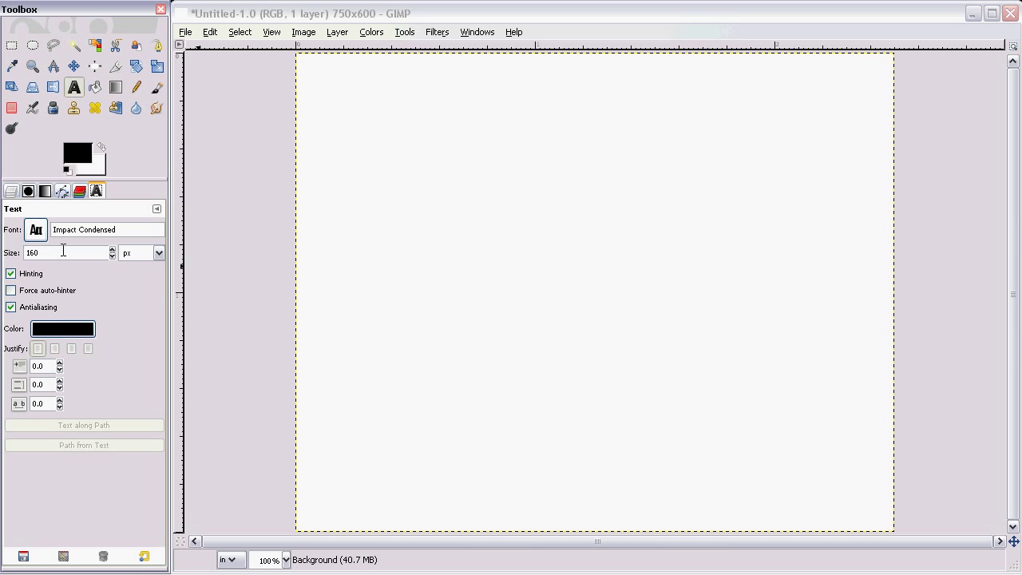
{"action": "left_click", "coordinate": [422, 239]}
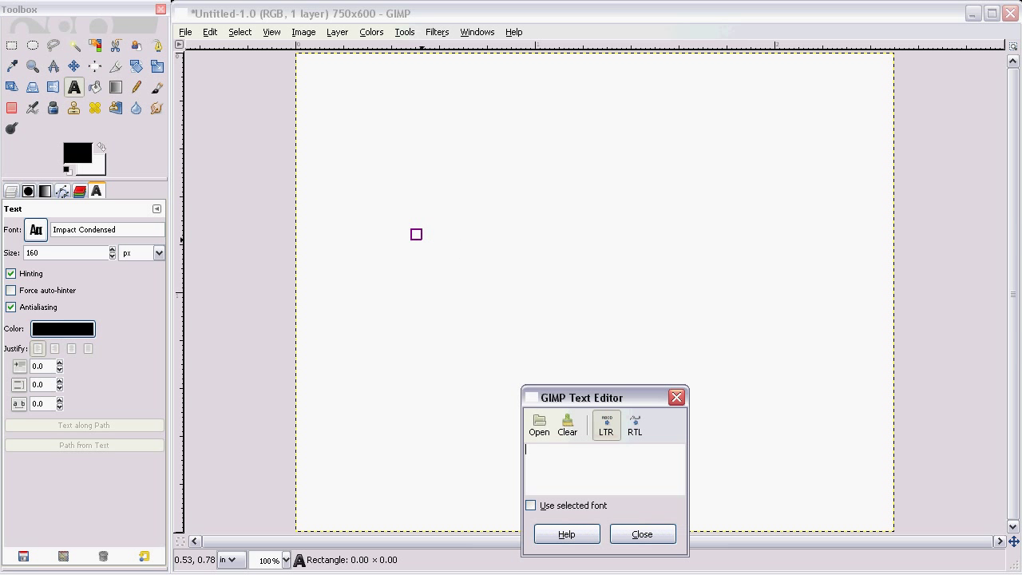
{"action": "left_click_drag", "start_coordinate": [426, 245], "coordinate": [523, 302]}
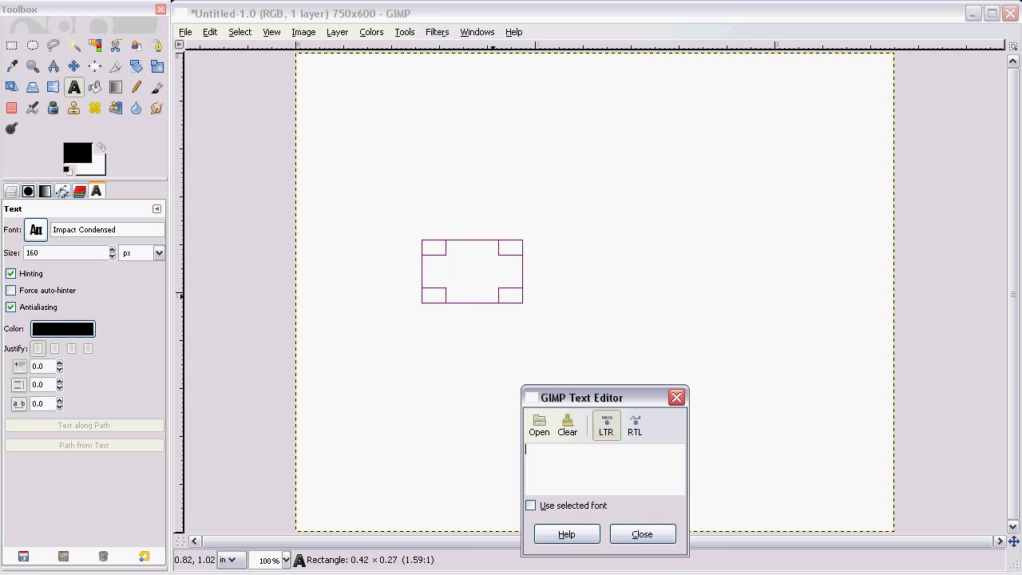
{"action": "type", "text": "adsfasd"}
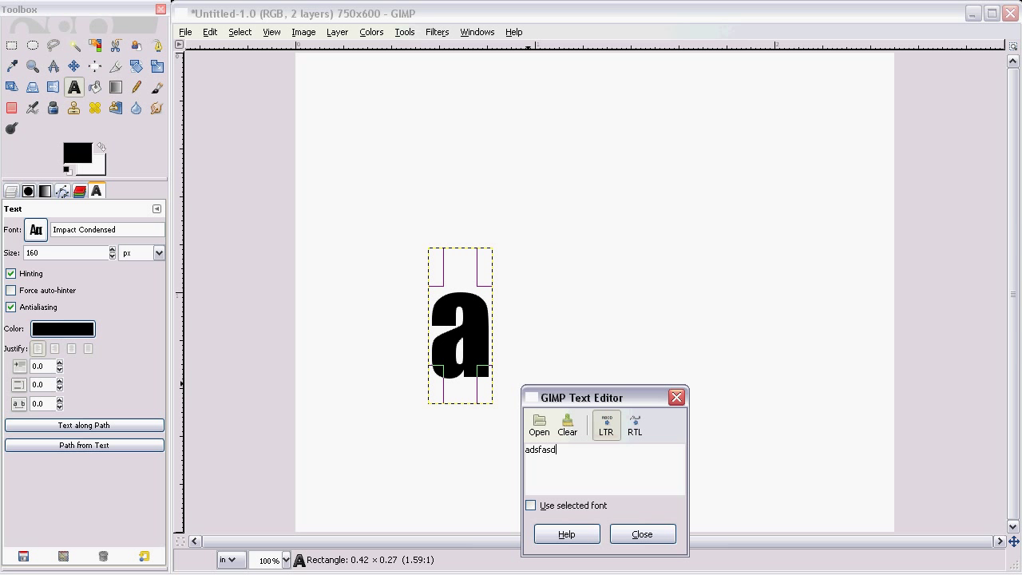
{"action": "key", "text": "BackSpace"}
{"action": "key", "text": "BackSpace"}
{"action": "key", "text": "BackSpace"}
{"action": "key", "text": "BackSpace"}
{"action": "key", "text": "BackSpace"}
{"action": "left_click_drag", "start_coordinate": [493, 351], "coordinate": [657, 338]}
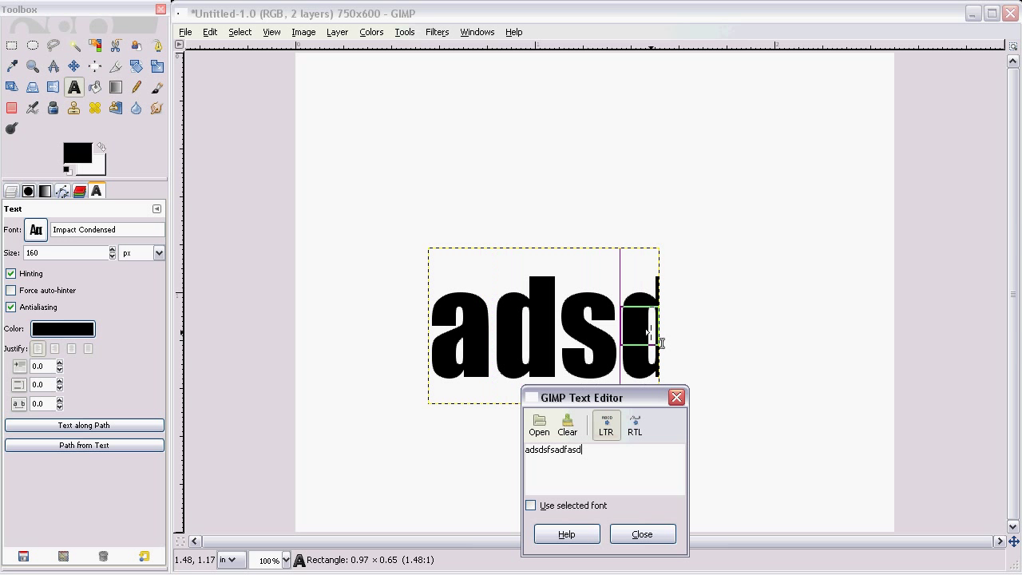
{"action": "left_click", "coordinate": [619, 488]}
{"action": "key", "text": "BackSpace"}
{"action": "key", "text": "BackSpace"}
{"action": "key", "text": "BackSpace"}
{"action": "key", "text": "BackSpace"}
{"action": "key", "text": "BackSpace"}
{"action": "key", "text": "BackSpace"}
{"action": "key", "text": "BackSpace"}
{"action": "key", "text": "BackSpace"}
{"action": "key", "text": "BackSpace"}
{"action": "key", "text": "BackSpace"}
{"action": "key", "text": "BackSpace"}
{"action": "key", "text": "BackSpace"}
{"action": "key", "text": "BackSpace"}
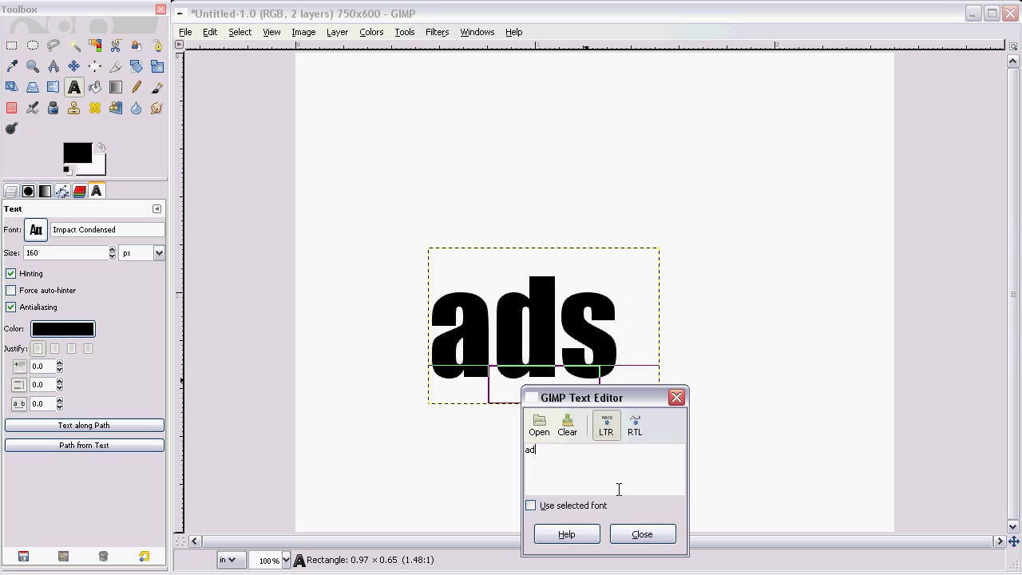
{"action": "left_click", "coordinate": [642, 535]}
{"action": "type", "text": "a"}
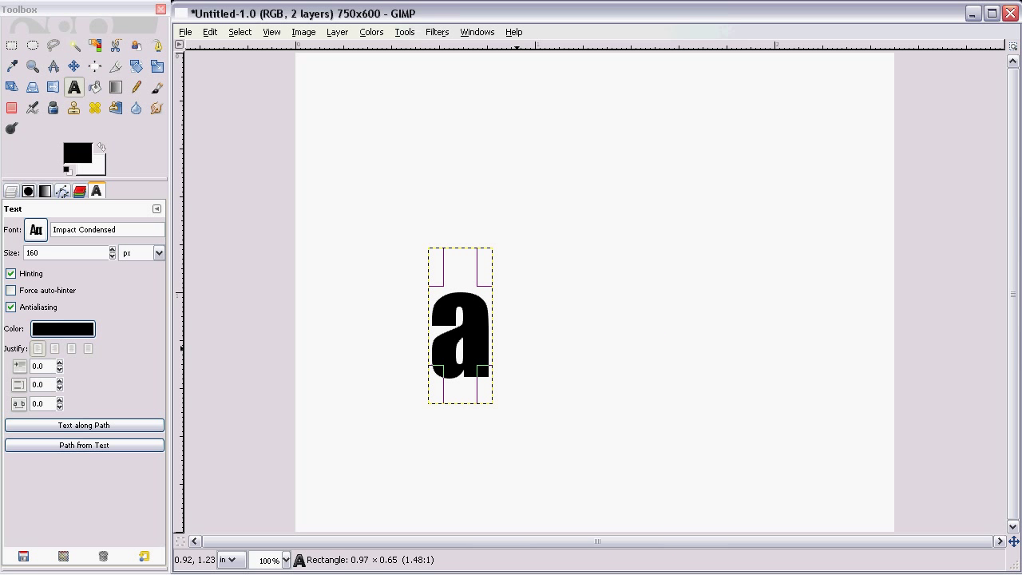
{"action": "key", "text": "ctrl+z"}
{"action": "key", "text": "ctrl+z"}
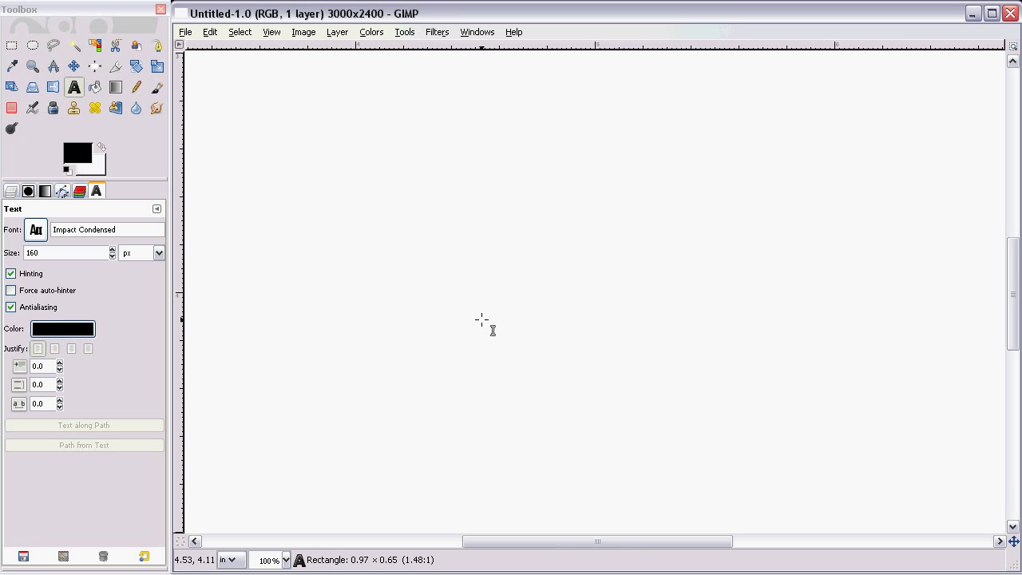
{"action": "key", "text": "ctrl+y"}
Type 'Amazing' on the canvas and drag it toward the centre
{"action": "left_click", "coordinate": [74, 69]}
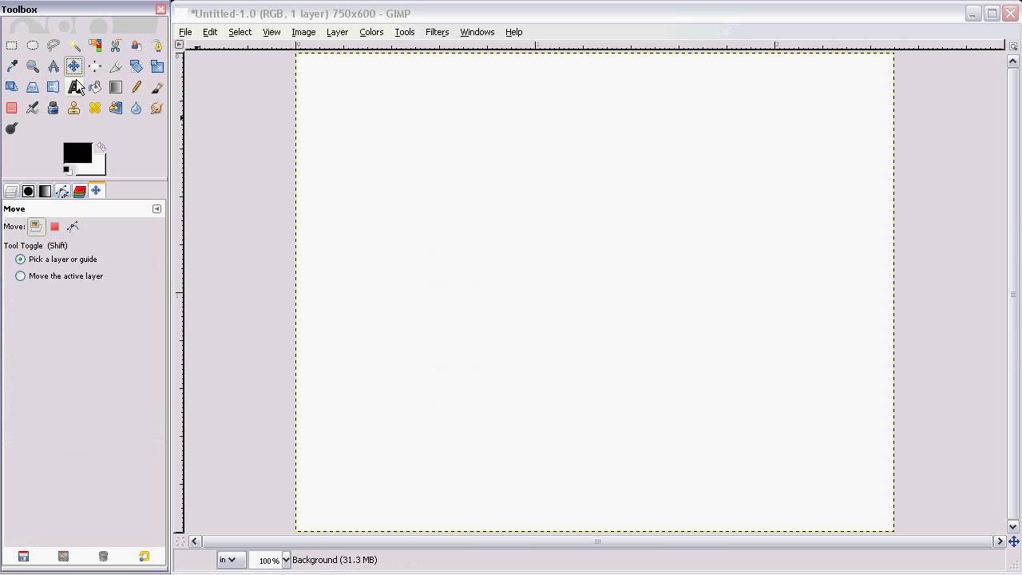
{"action": "left_click", "coordinate": [75, 87]}
{"action": "left_click", "coordinate": [420, 228]}
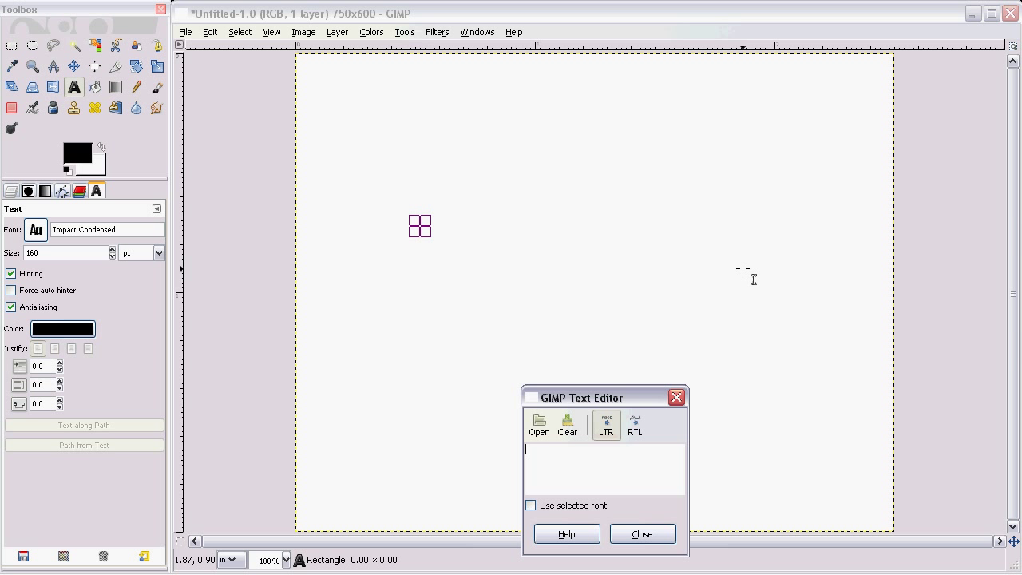
{"action": "type", "text": "Amazing"}
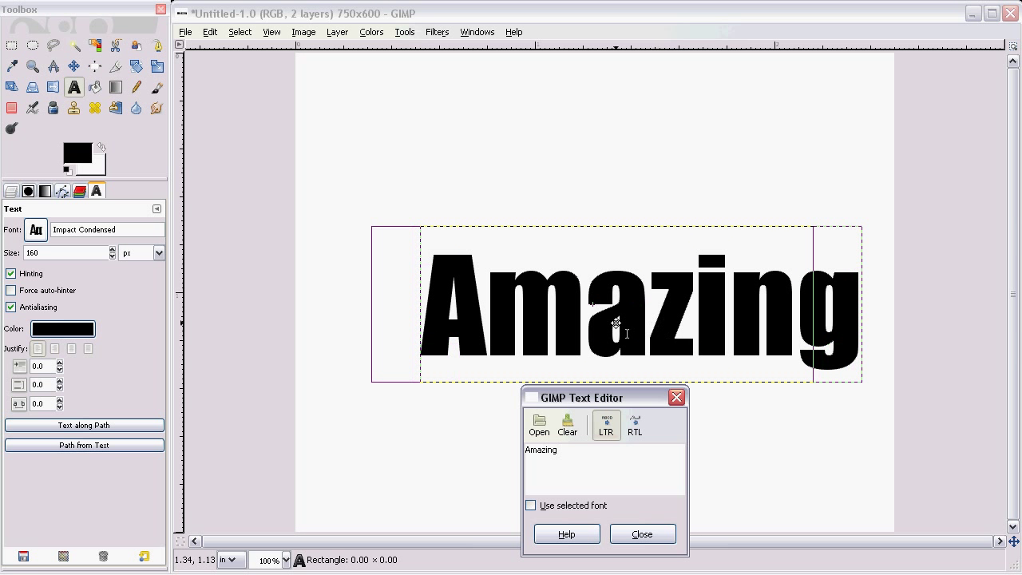
{"action": "left_click_drag", "start_coordinate": [616, 322], "coordinate": [563, 318]}
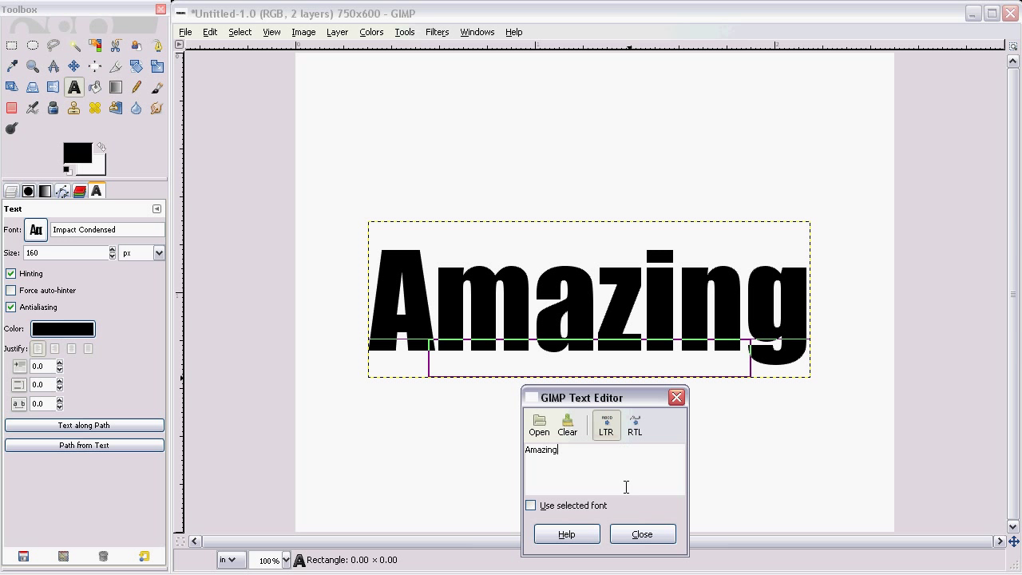
{"action": "left_click", "coordinate": [630, 531]}
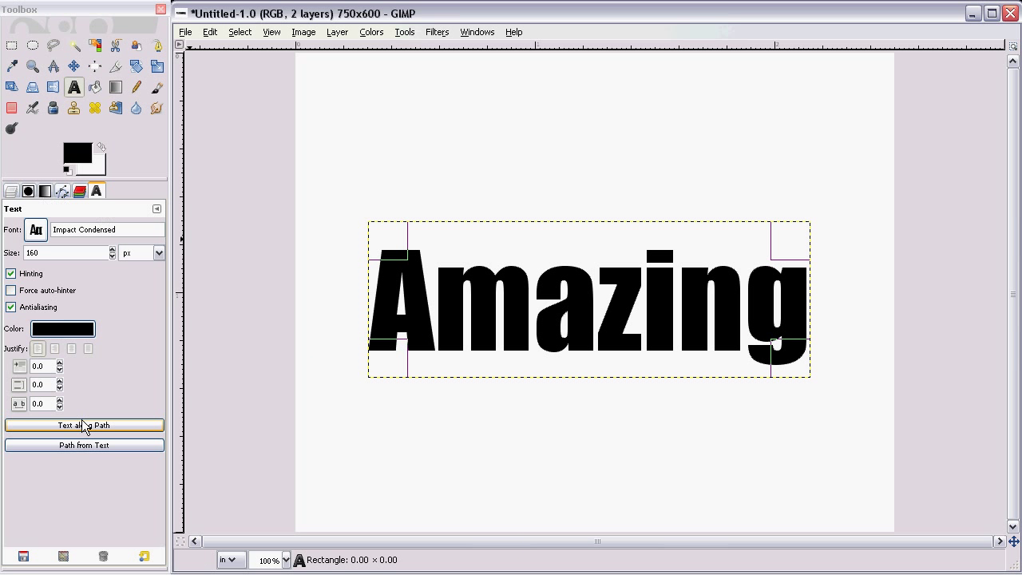
{"action": "left_click", "coordinate": [61, 330]}
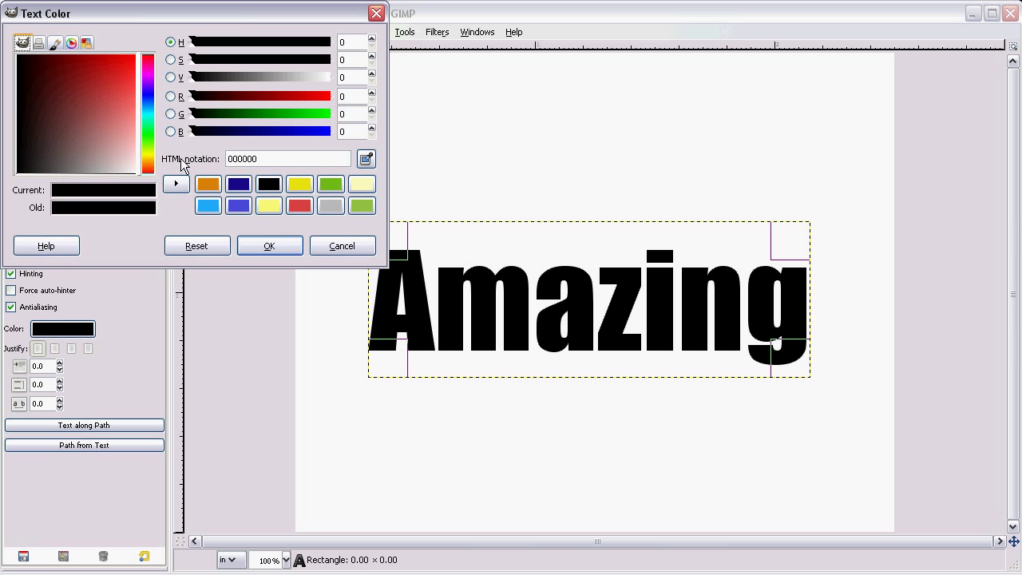
Set the Amazing text colour to dark blue
{"action": "left_click", "coordinate": [237, 186]}
{"action": "left_click", "coordinate": [266, 246]}
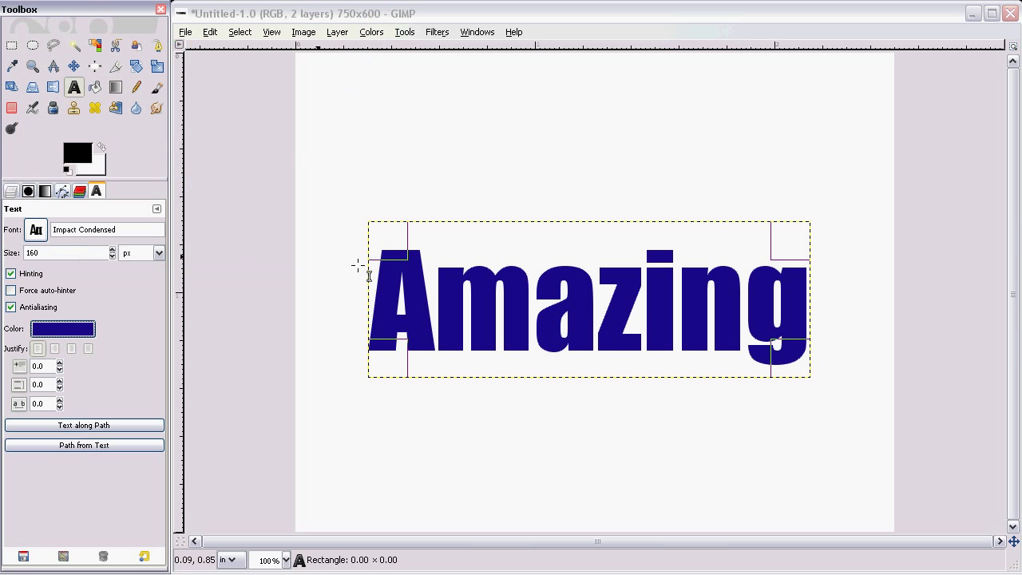
{"action": "left_click", "coordinate": [12, 192]}
Fill the Background layer with an orange foreground colour
{"action": "left_click", "coordinate": [105, 310]}
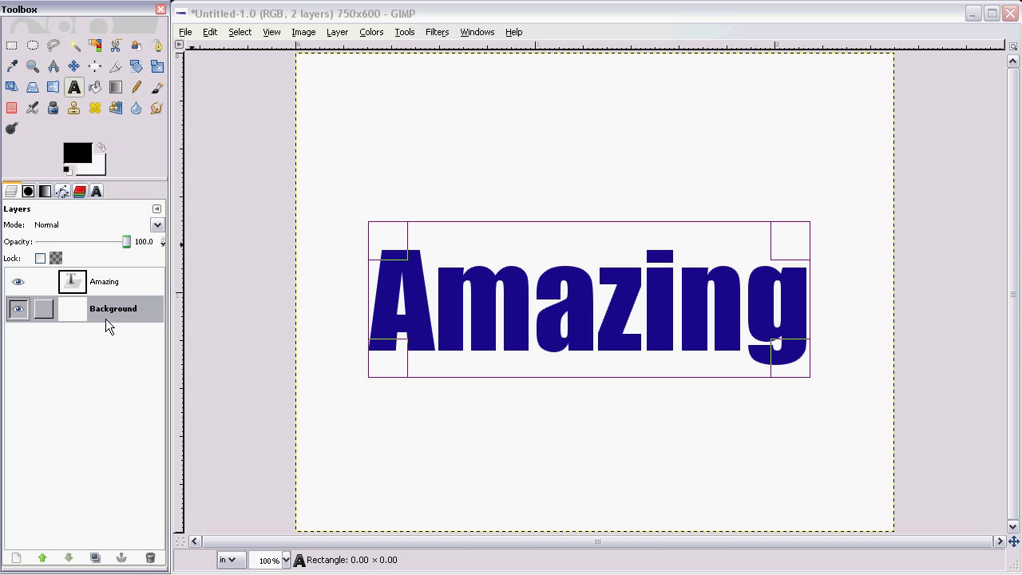
{"action": "left_click", "coordinate": [79, 155]}
{"action": "left_click", "coordinate": [568, 389]}
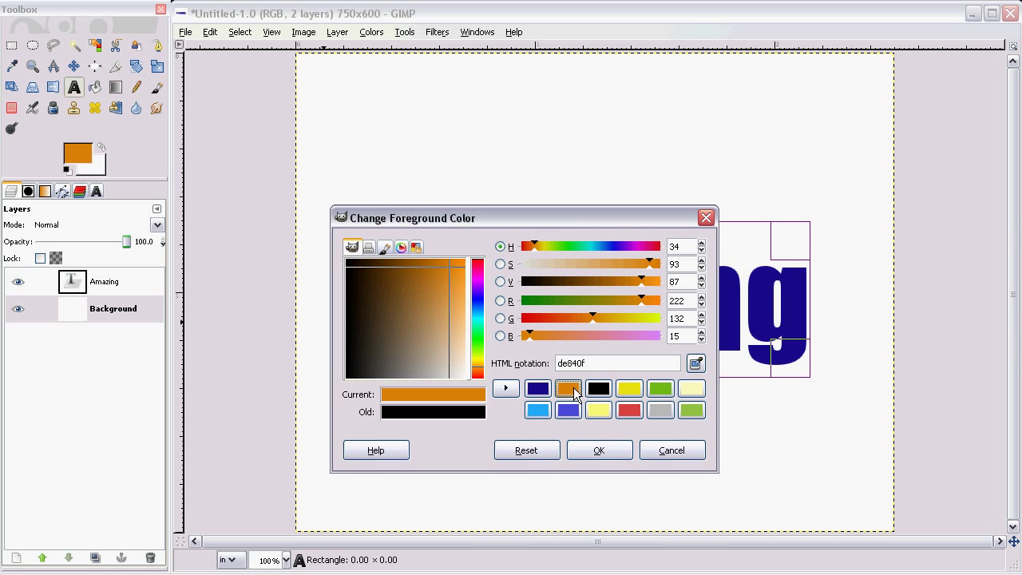
{"action": "left_click", "coordinate": [598, 452]}
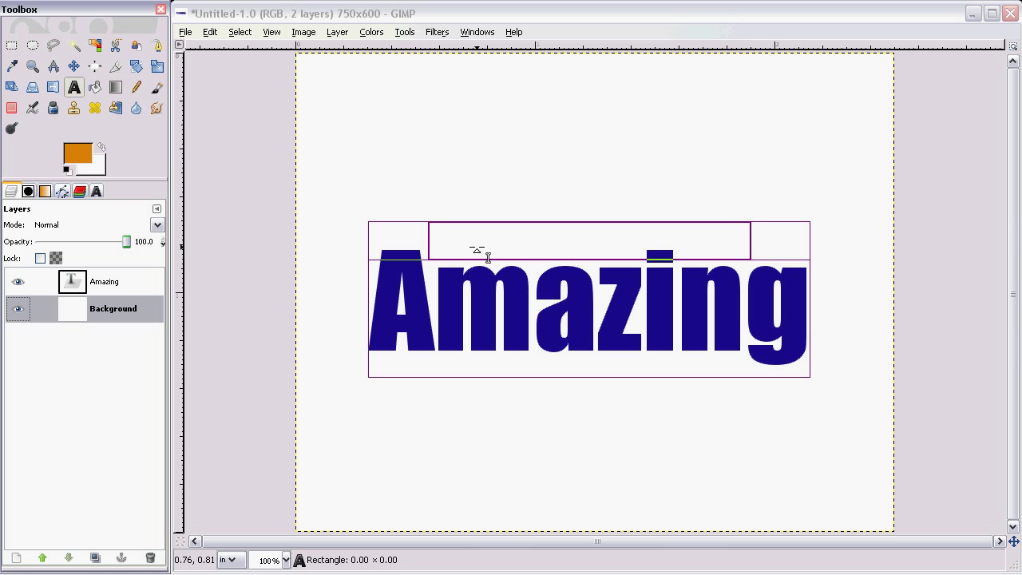
{"action": "key", "text": "ctrl+comma"}
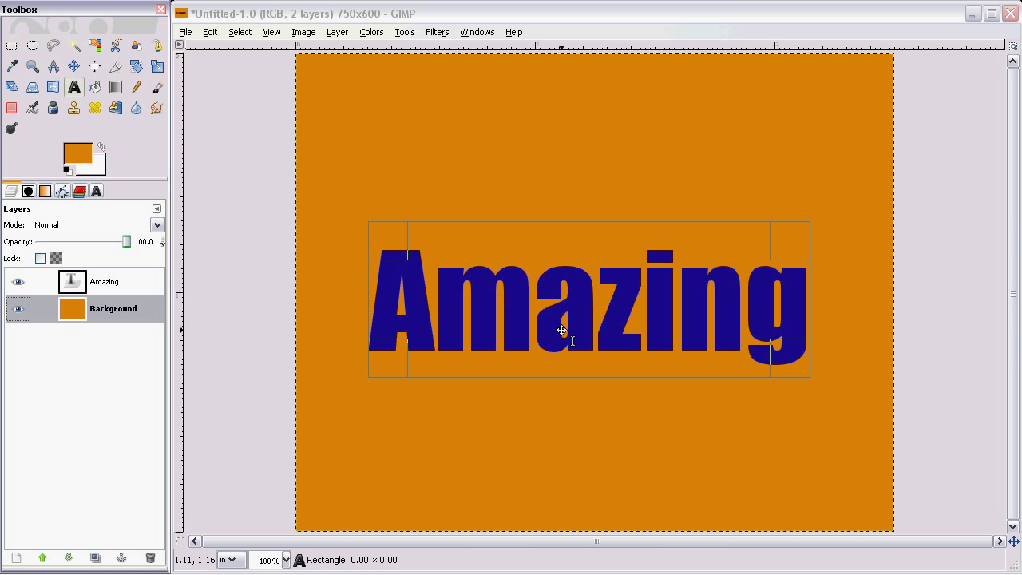
{"action": "left_click", "coordinate": [101, 287]}
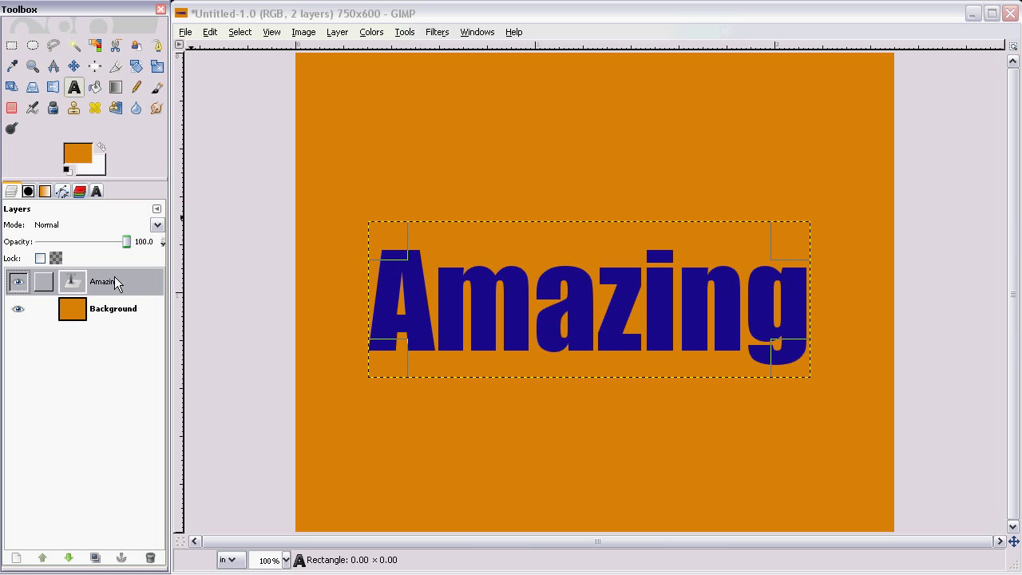
Use Layer > Transparency > Alpha to Selection on the Amazing text layer
{"action": "left_click", "coordinate": [338, 32]}
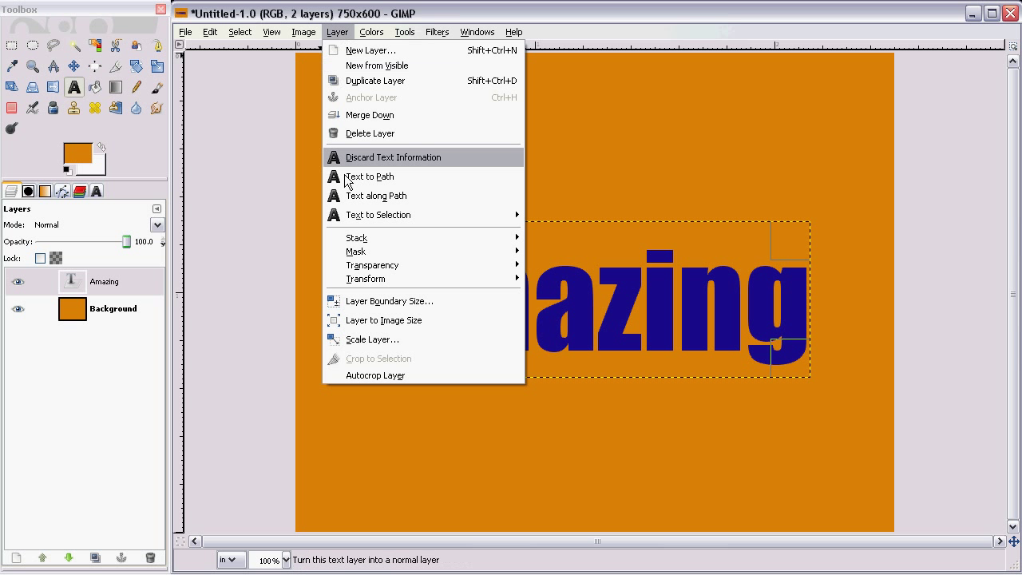
{"action": "mouse_move", "coordinate": [499, 265]}
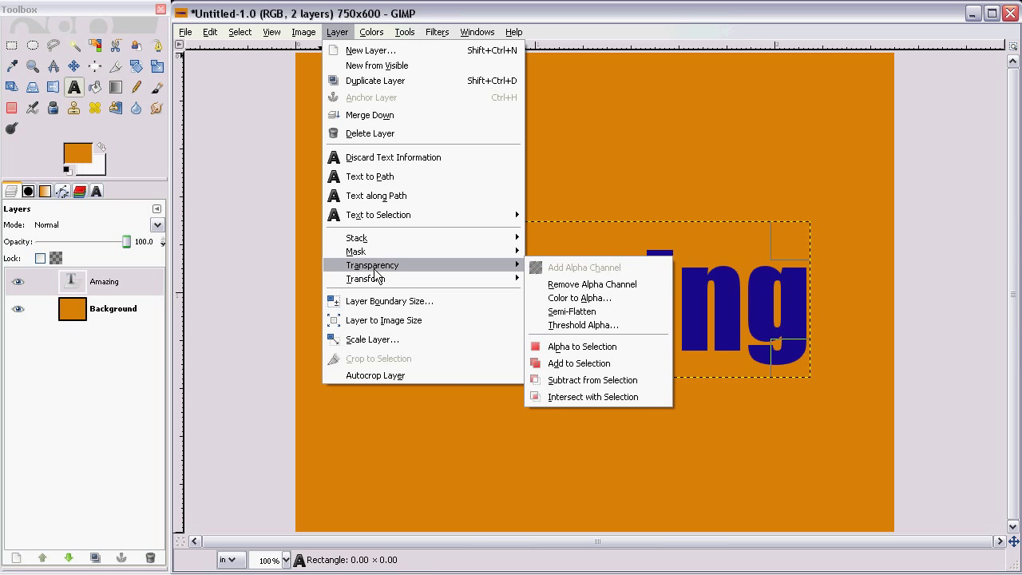
{"action": "left_click", "coordinate": [595, 346]}
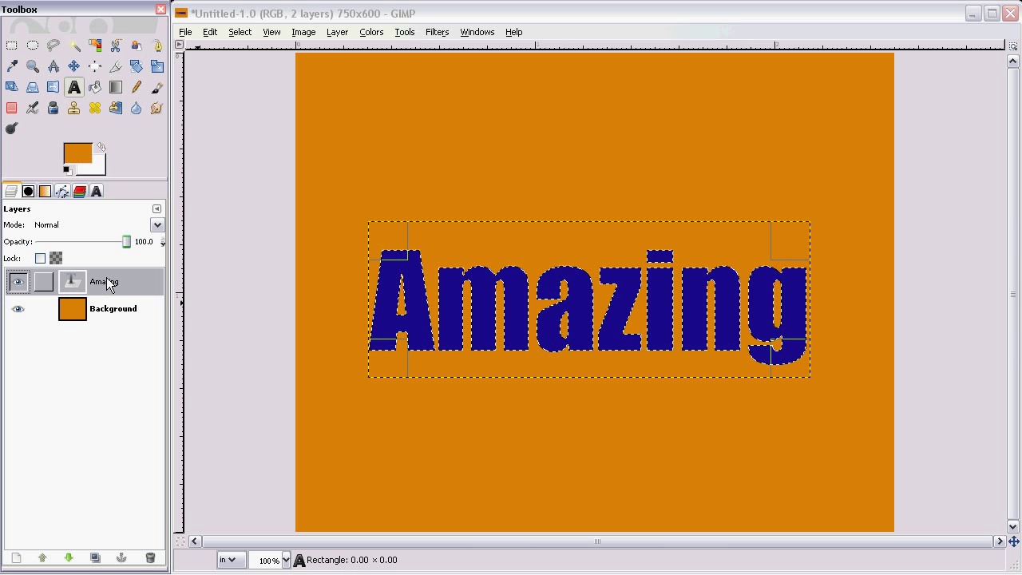
{"action": "left_click", "coordinate": [16, 557]}
Add a transparent New Layer and lower it beneath the Amazing text layer
{"action": "left_click", "coordinate": [152, 291]}
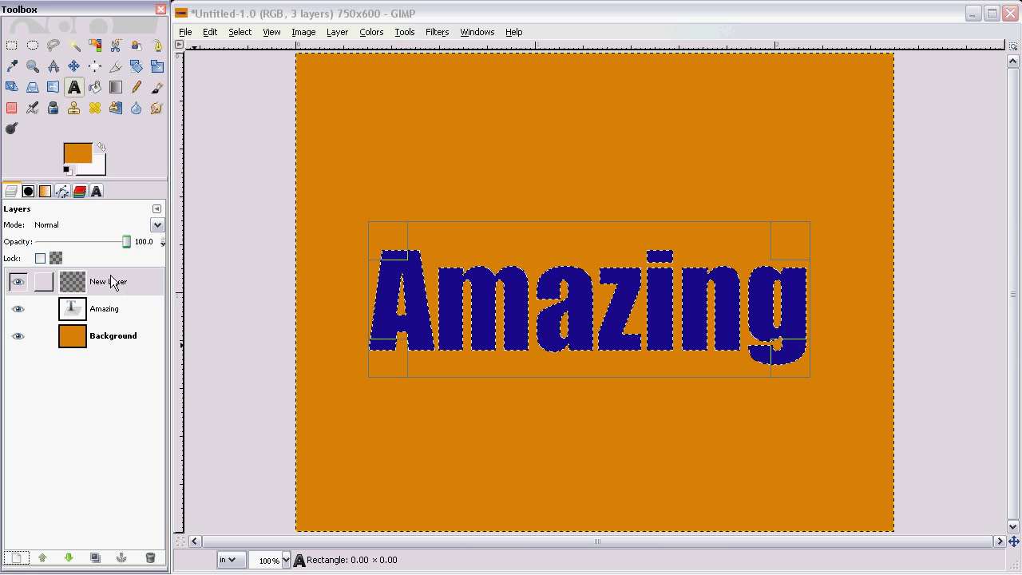
{"action": "left_click", "coordinate": [68, 557]}
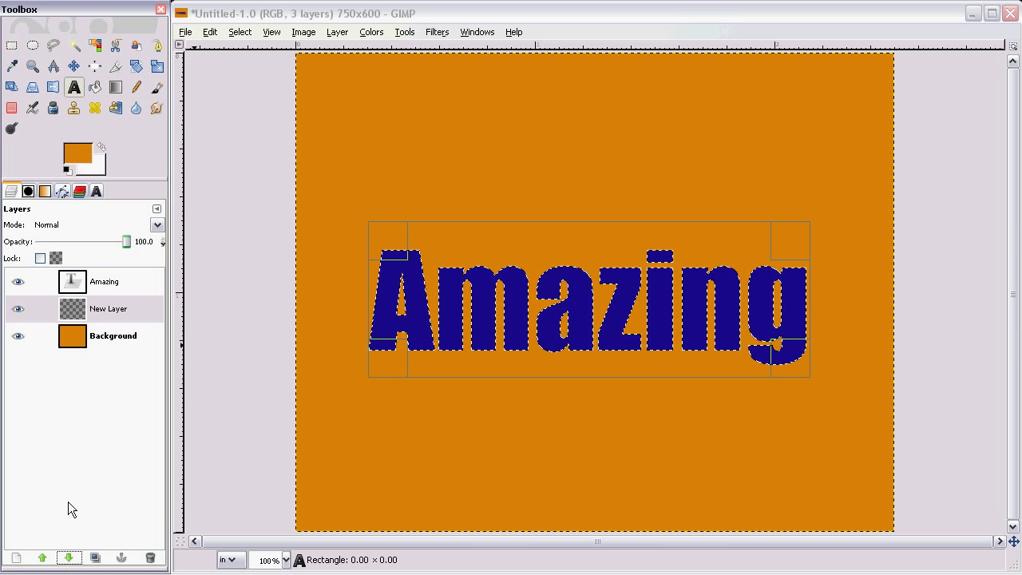
{"action": "left_click", "coordinate": [106, 304]}
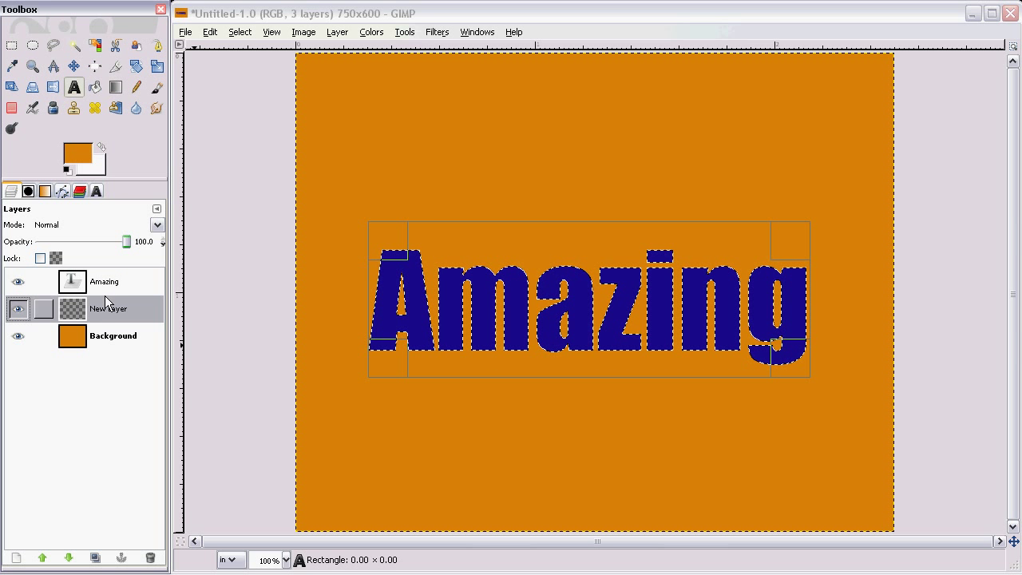
Grow the letter selection by 5 pixels, with New Layer active
{"action": "left_click", "coordinate": [240, 32]}
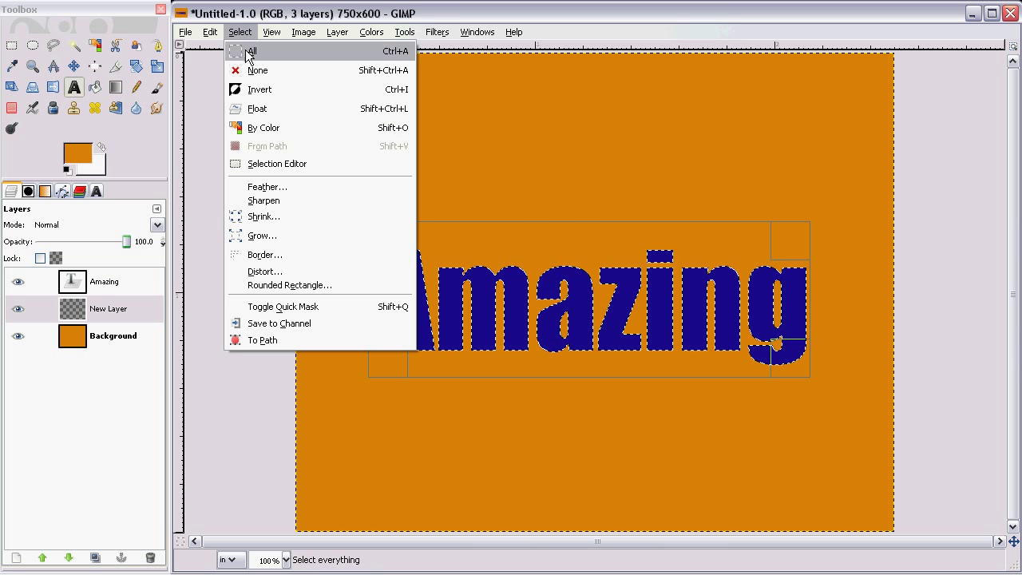
{"action": "left_click", "coordinate": [264, 236]}
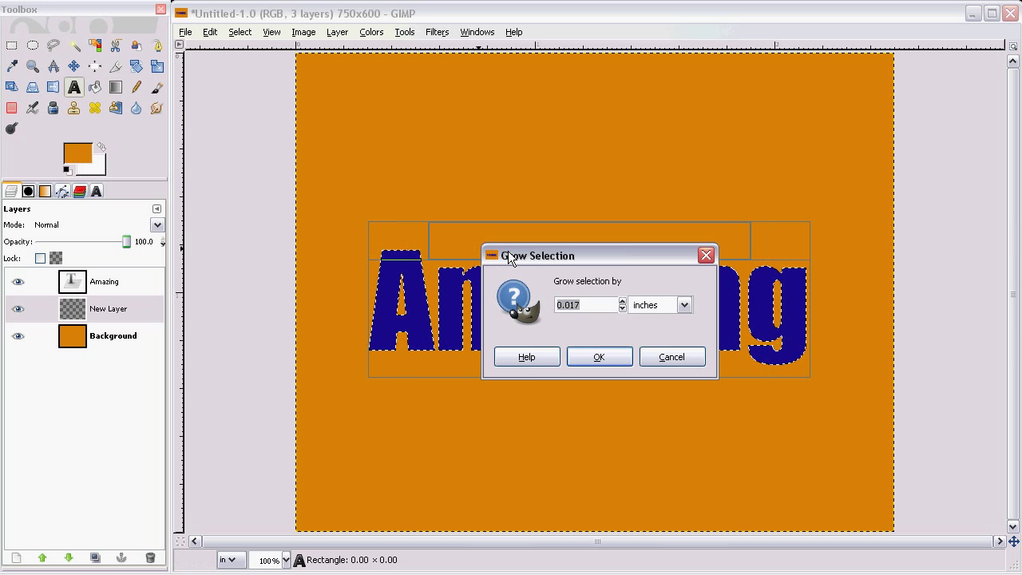
{"action": "left_click", "coordinate": [582, 289]}
{"action": "left_click", "coordinate": [599, 265]}
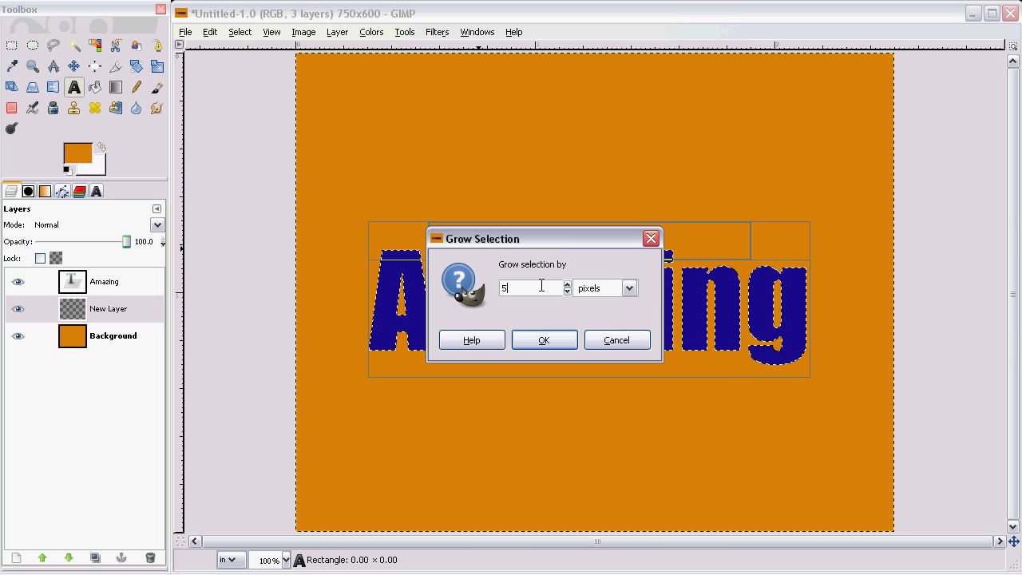
{"action": "left_click", "coordinate": [544, 340]}
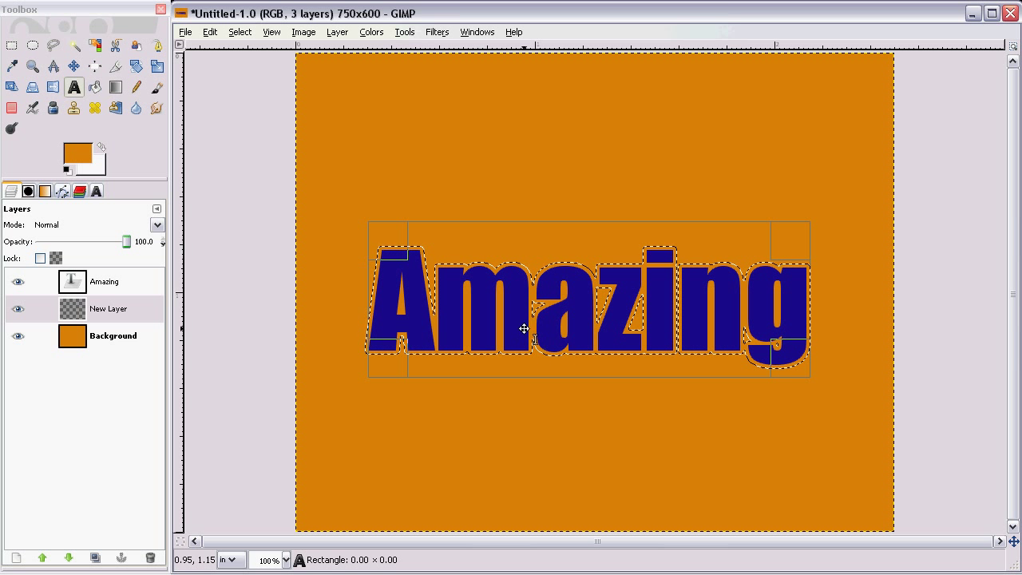
{"action": "left_click", "coordinate": [73, 66]}
{"action": "left_click", "coordinate": [132, 308]}
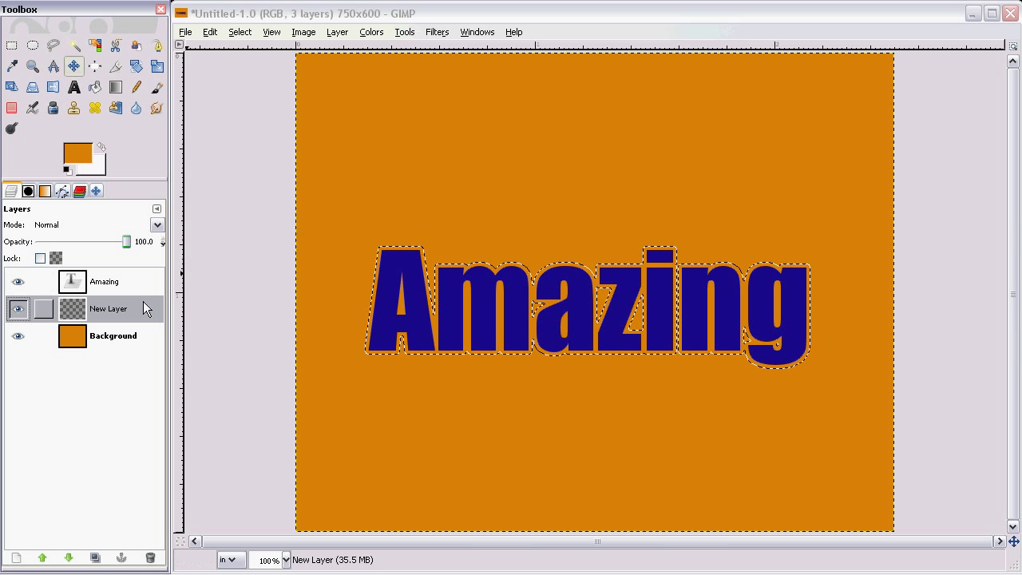
{"action": "left_click", "coordinate": [209, 34]}
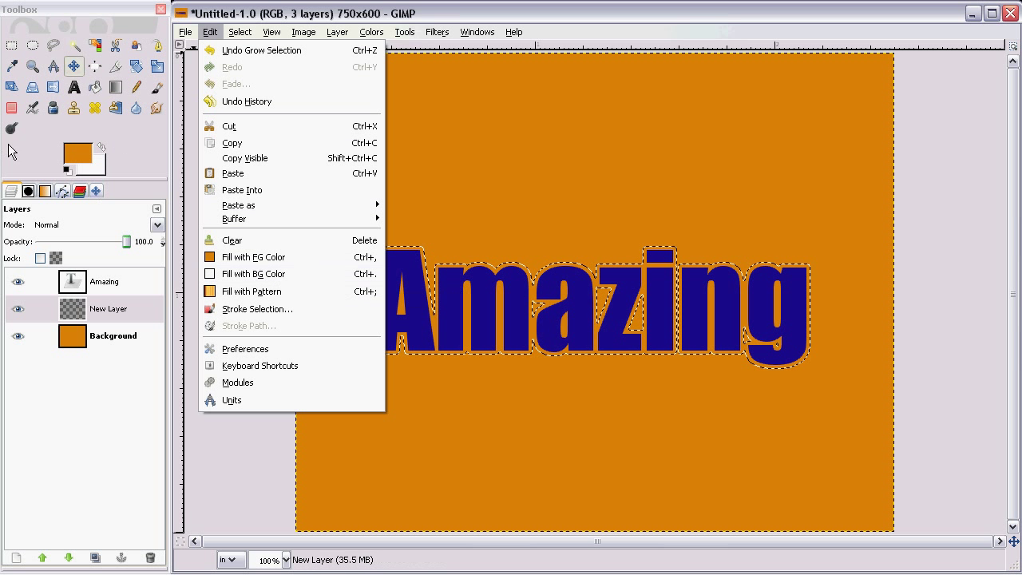
Fill the grown selection on New Layer with white, then select none
{"action": "left_click", "coordinate": [243, 272]}
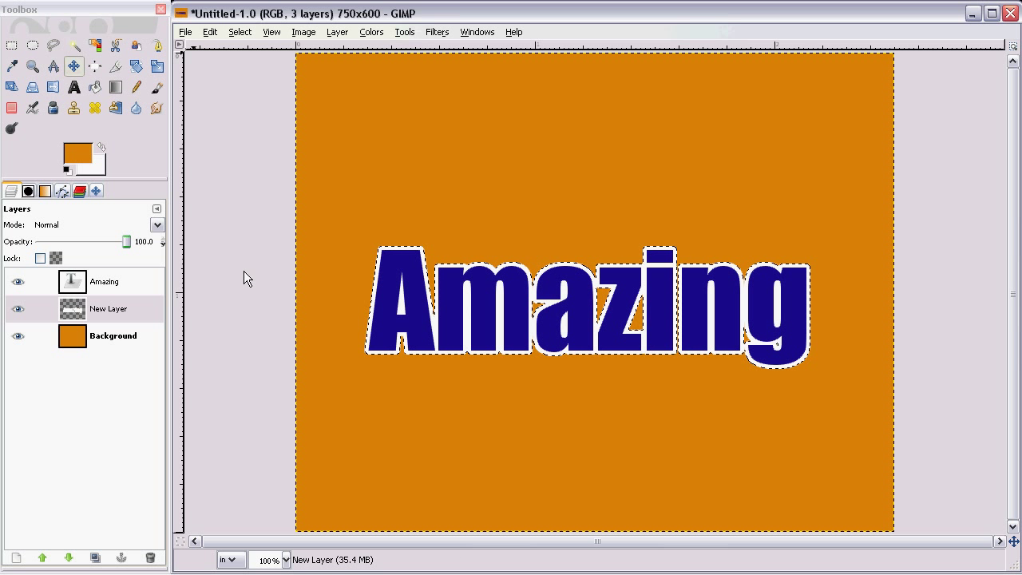
{"action": "left_click", "coordinate": [239, 32]}
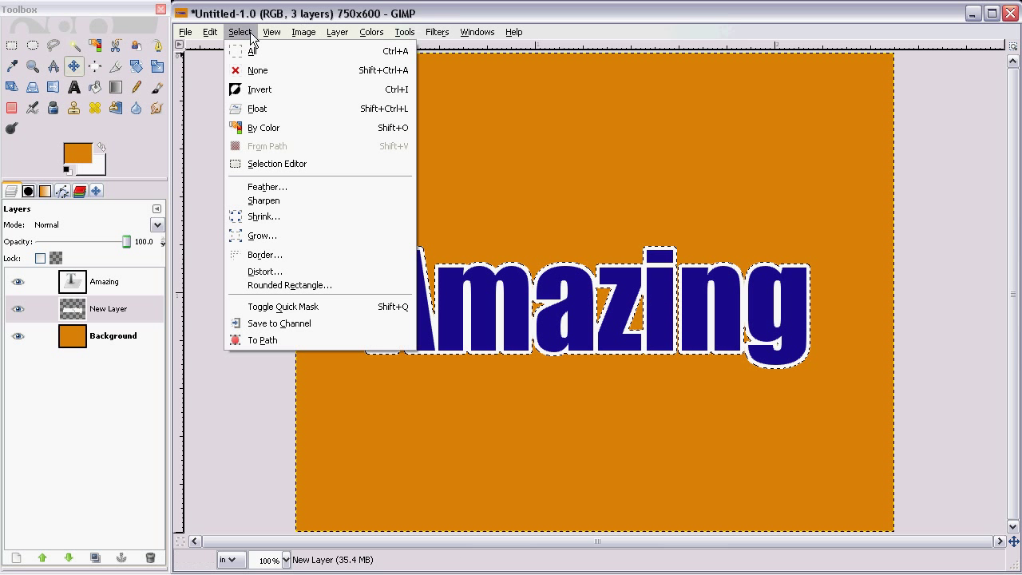
{"action": "left_click", "coordinate": [261, 74]}
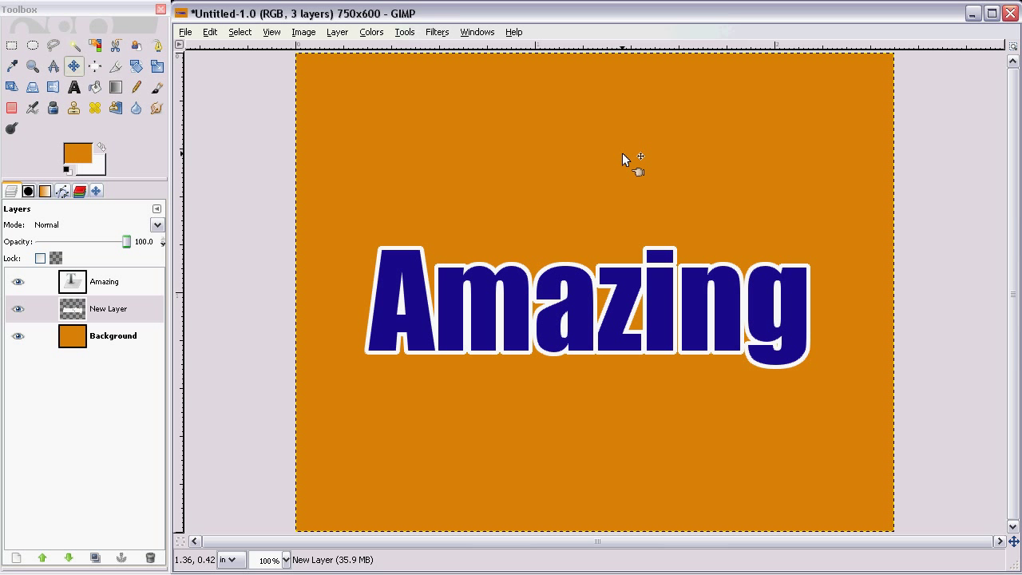
Add an empty New Layer#1 above Amazing and make it active
{"action": "left_click", "coordinate": [96, 288]}
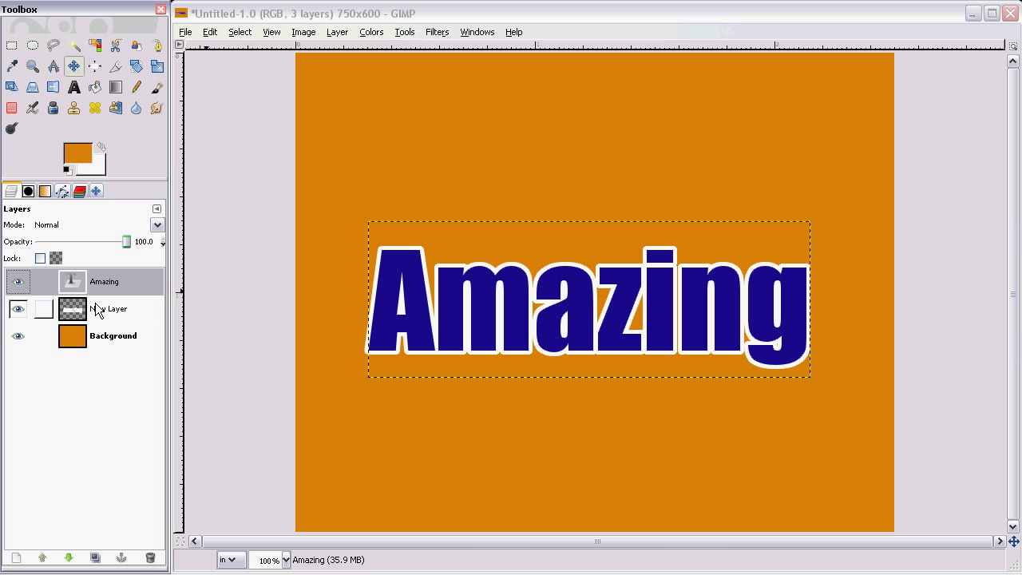
{"action": "left_click", "coordinate": [18, 556]}
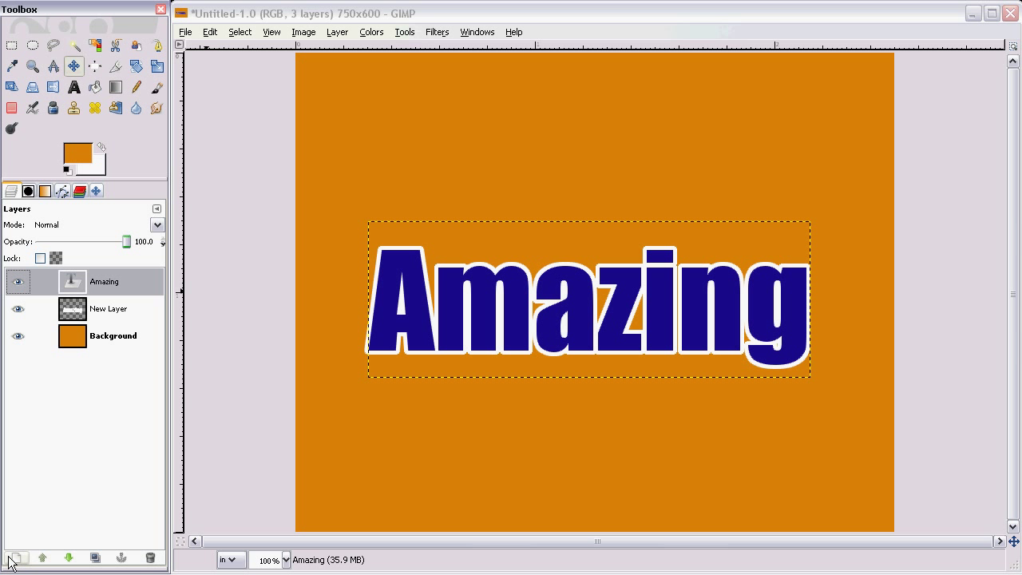
{"action": "left_click", "coordinate": [182, 334]}
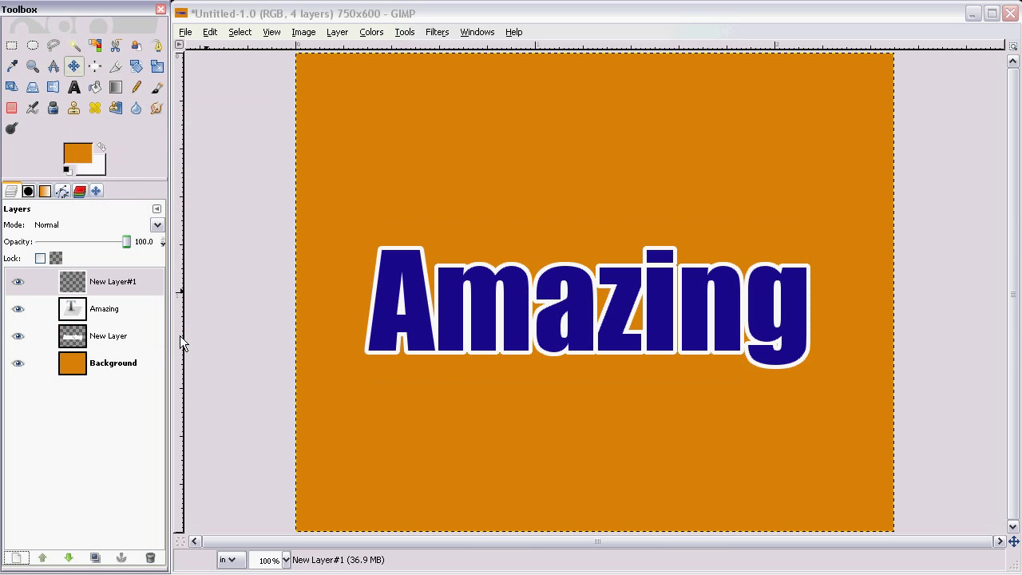
{"action": "left_click", "coordinate": [99, 312]}
{"action": "left_click", "coordinate": [103, 286]}
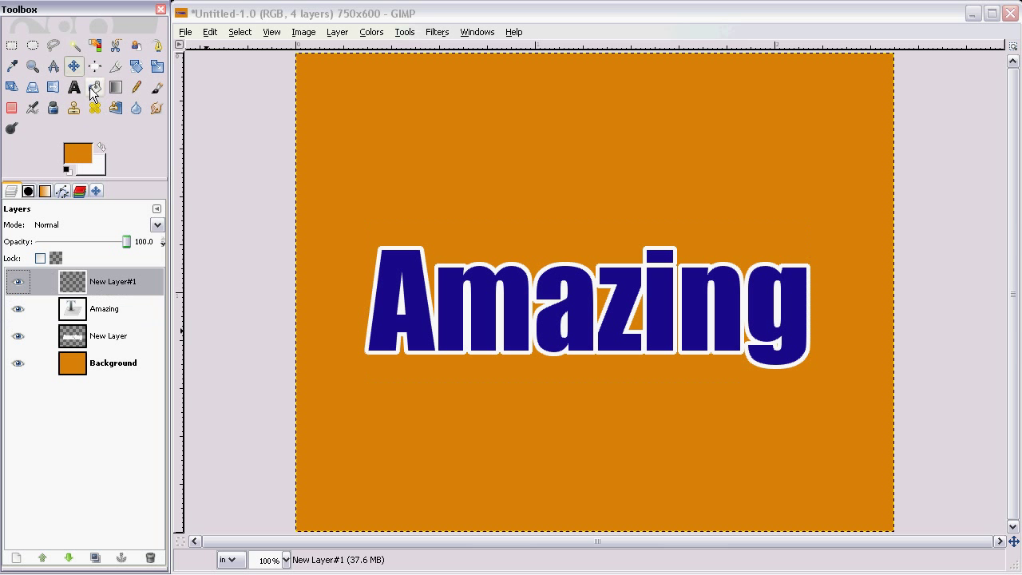
Draw an ellipse selection near the text with Ellipse Select fixed at 3:1
{"action": "left_click", "coordinate": [32, 46]}
{"action": "left_click", "coordinate": [96, 191]}
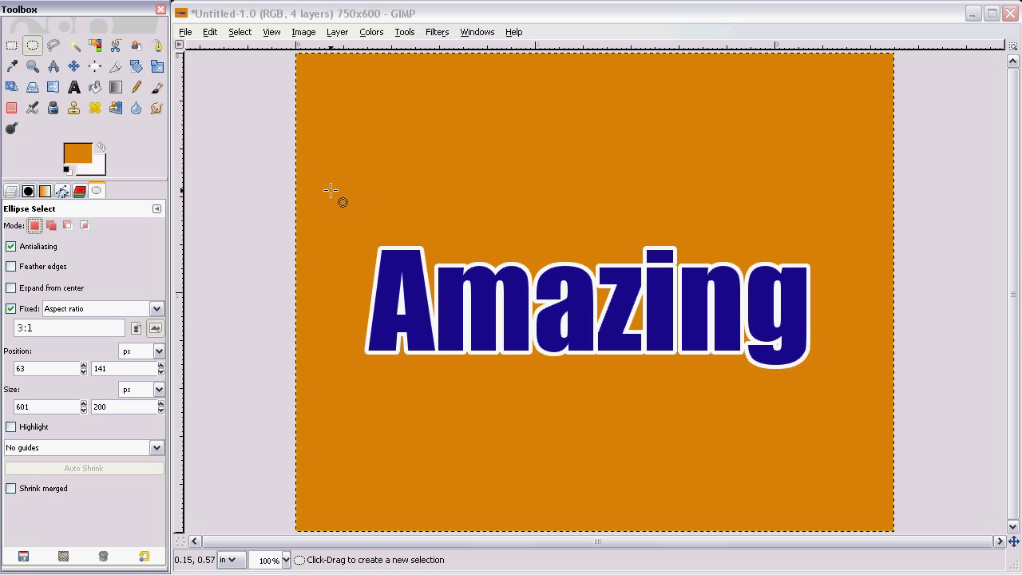
{"action": "left_click_drag", "start_coordinate": [332, 188], "coordinate": [837, 226]}
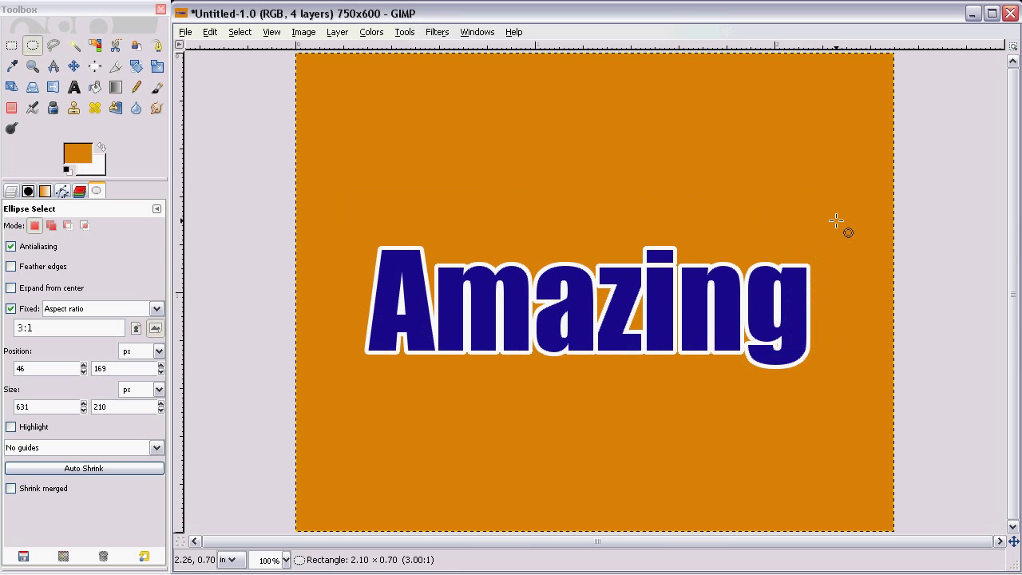
Size the ellipse to 631×210 over the word's upper half, fill it white, deselect
{"action": "left_click_drag", "start_coordinate": [631, 238], "coordinate": [620, 202]}
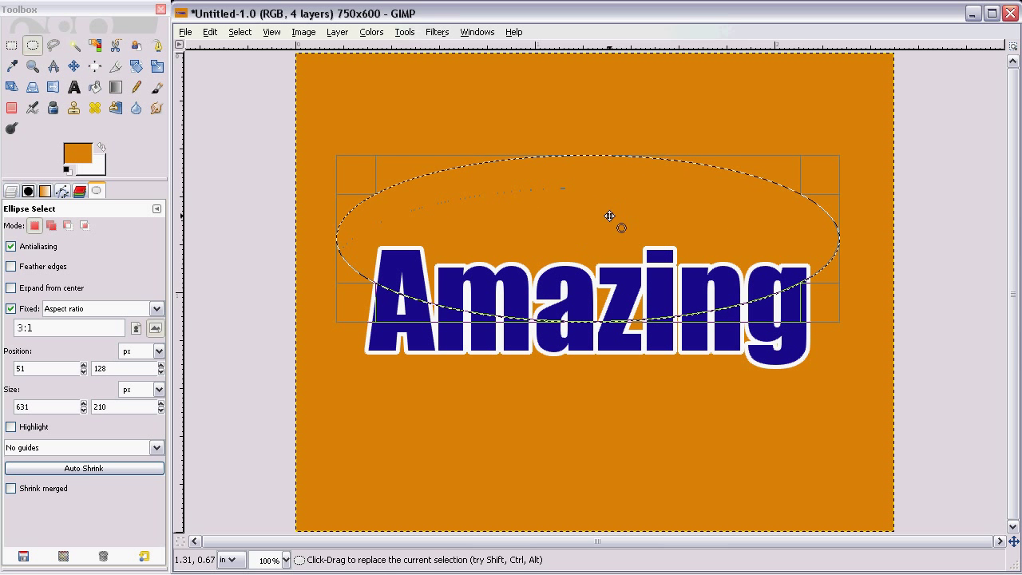
{"action": "left_click_drag", "start_coordinate": [591, 234], "coordinate": [588, 234]}
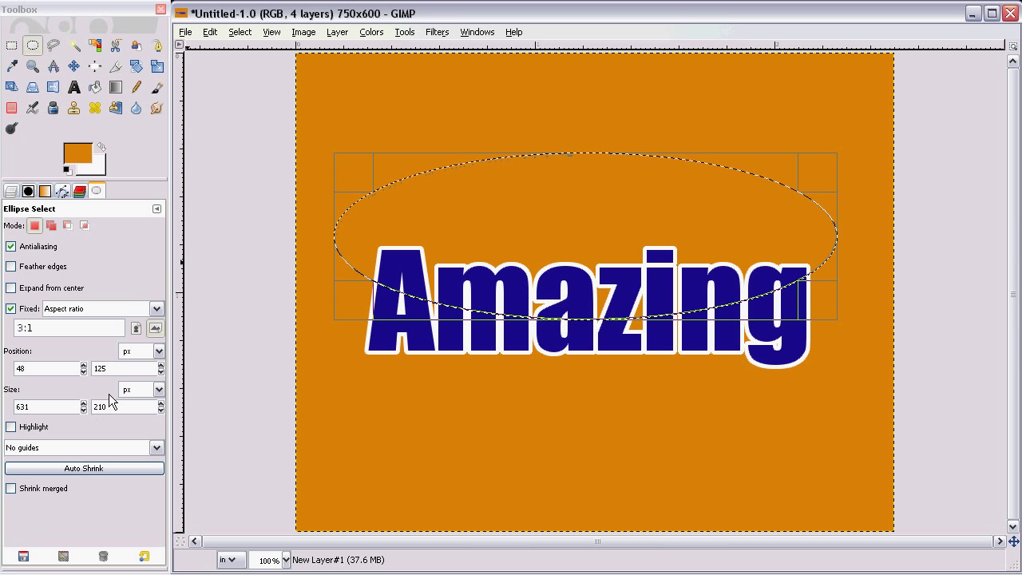
{"action": "left_click", "coordinate": [208, 34]}
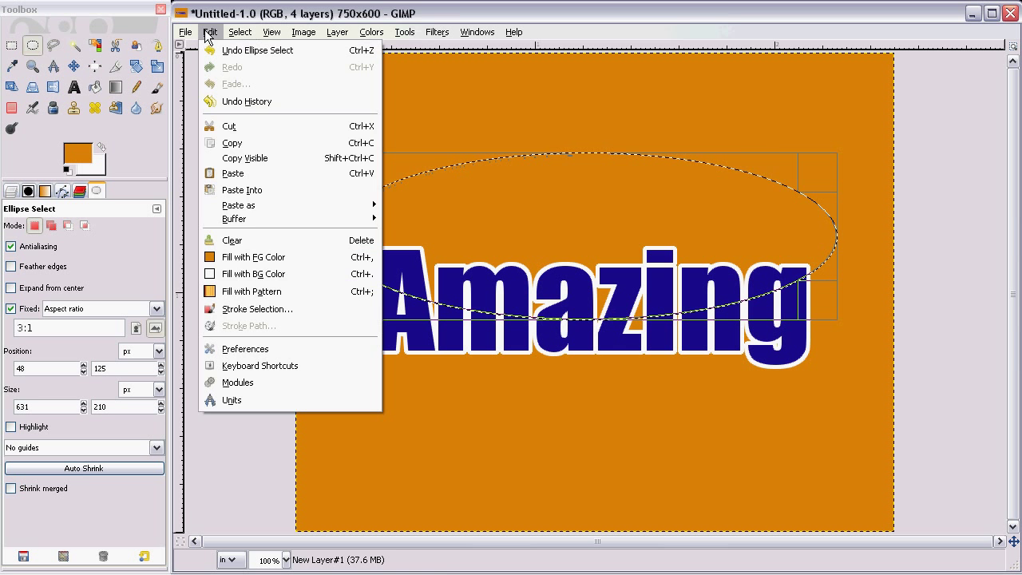
{"action": "left_click", "coordinate": [264, 277]}
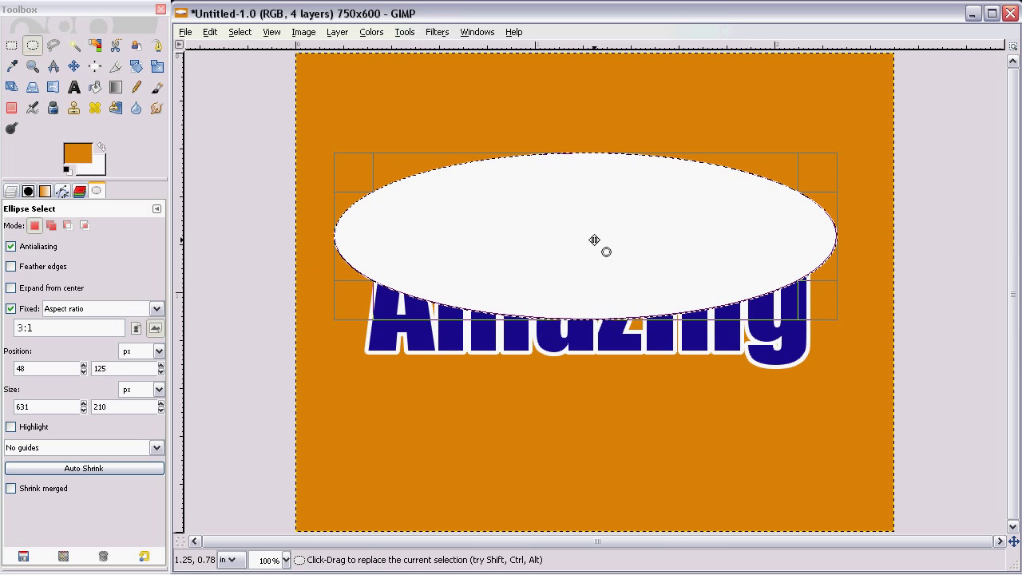
{"action": "left_click", "coordinate": [240, 32]}
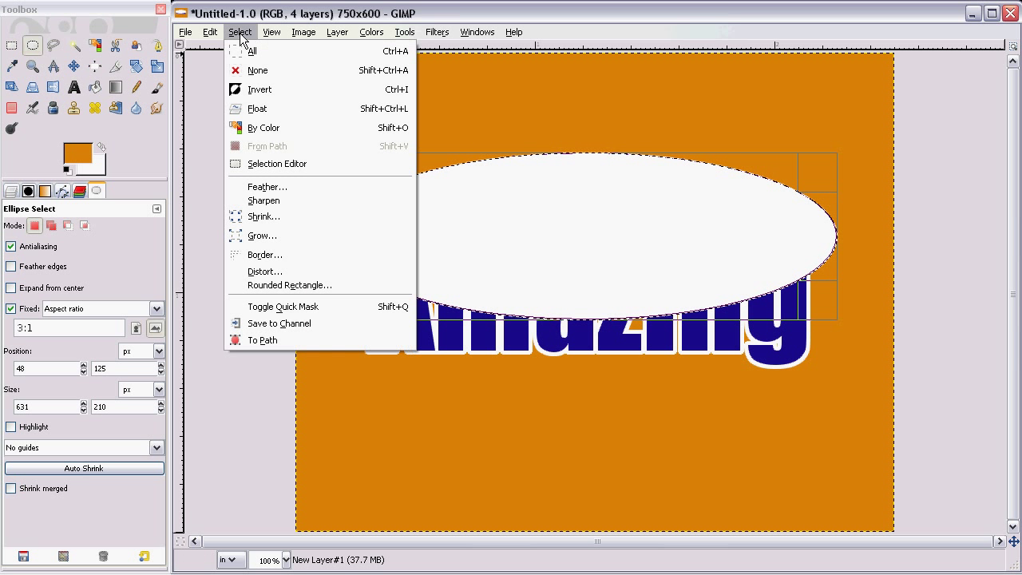
{"action": "left_click", "coordinate": [258, 70]}
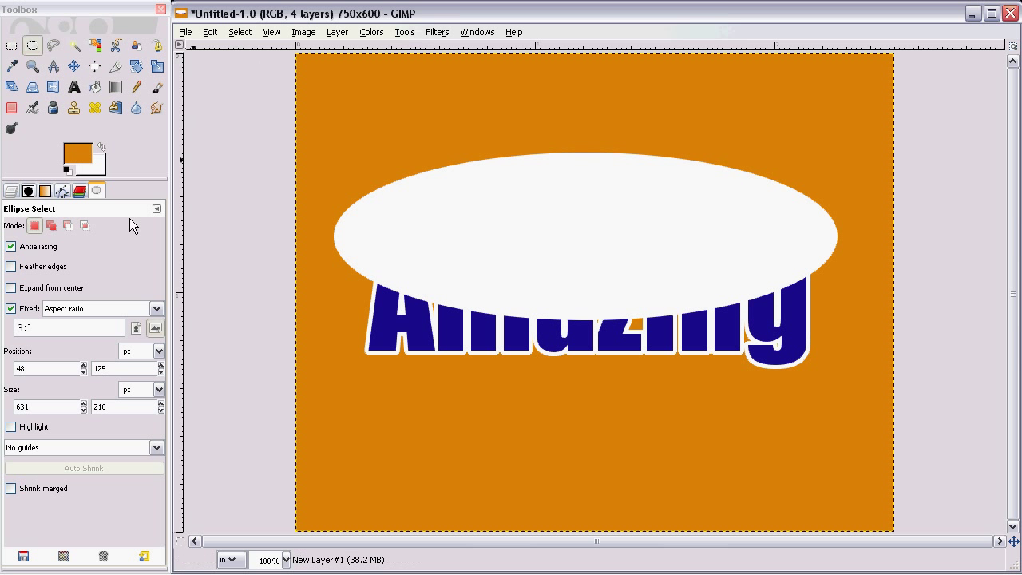
{"action": "left_click", "coordinate": [11, 193]}
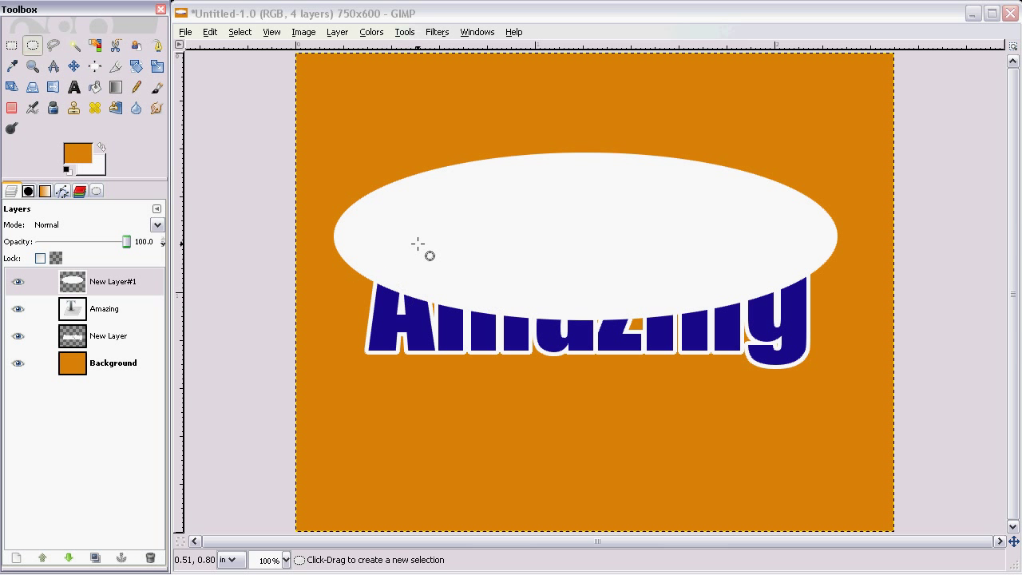
Set New Layer#1 opacity to 50, then select the Amazing text layer
{"action": "left_click", "coordinate": [52, 242]}
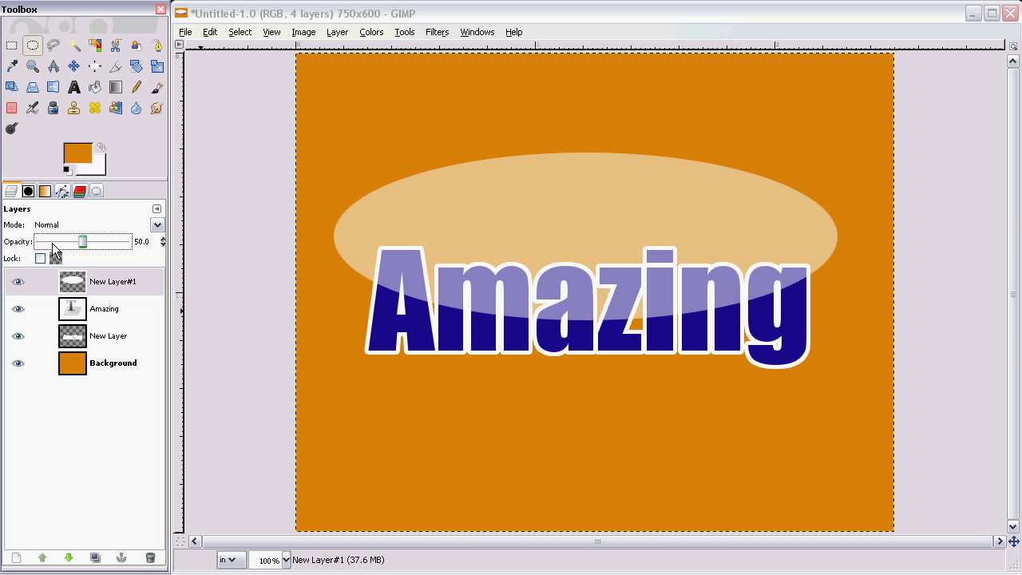
{"action": "left_click", "coordinate": [118, 274]}
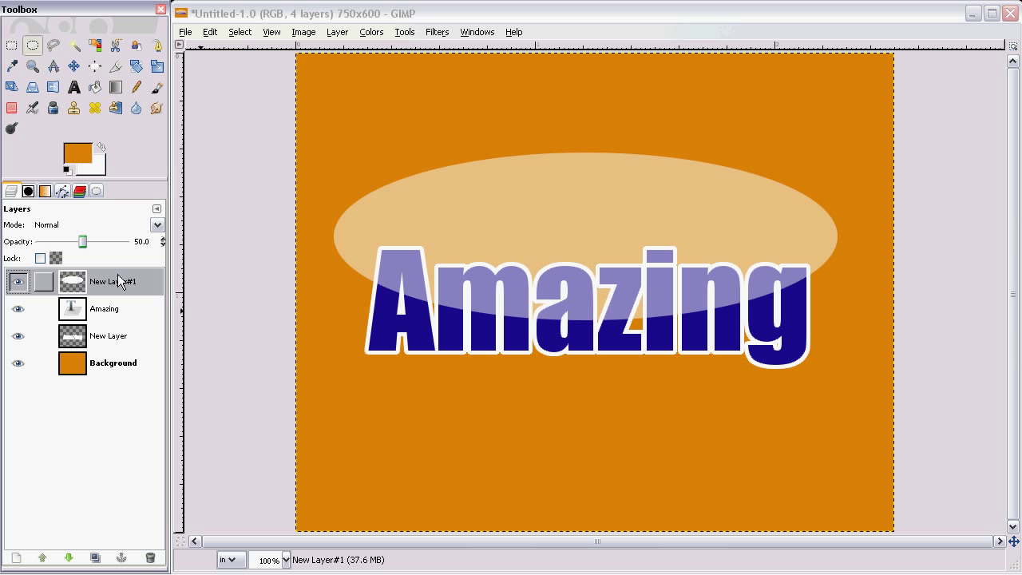
{"action": "left_click", "coordinate": [101, 309]}
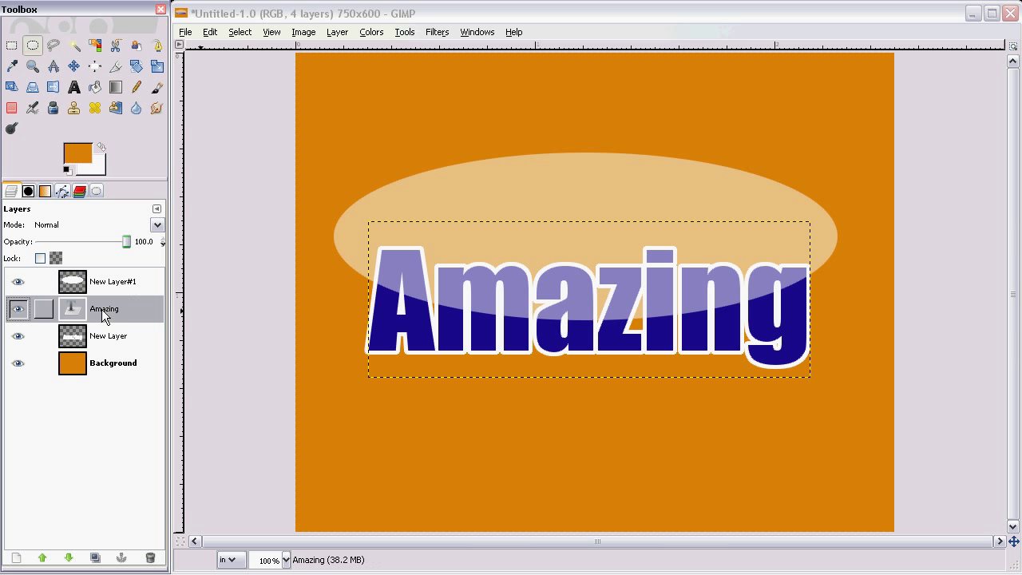
Load the Amazing letters' alpha as a selection and activate New Layer#1
{"action": "left_click", "coordinate": [297, 33]}
{"action": "mouse_move", "coordinate": [337, 32]}
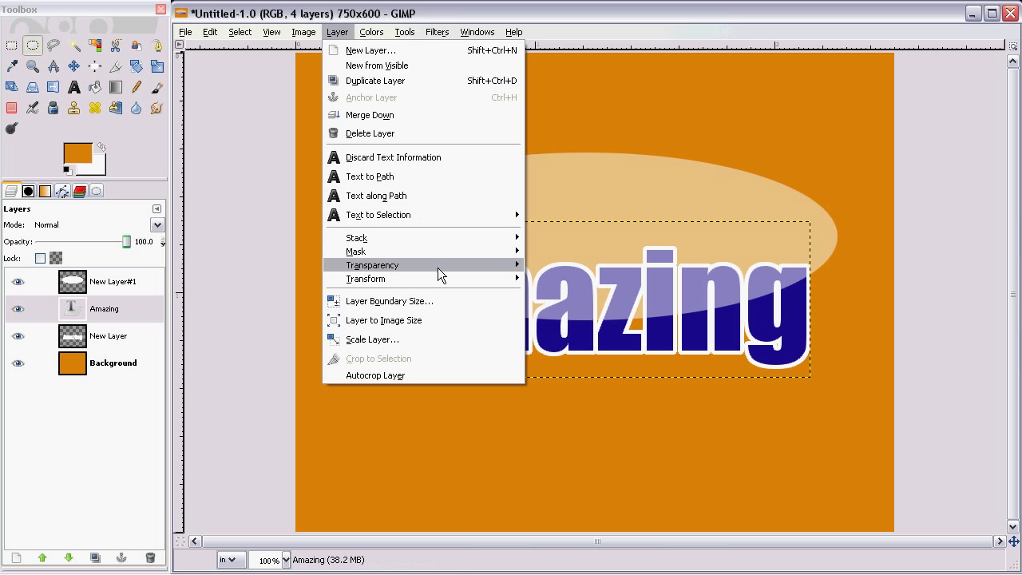
{"action": "mouse_move", "coordinate": [437, 265]}
{"action": "left_click", "coordinate": [587, 347]}
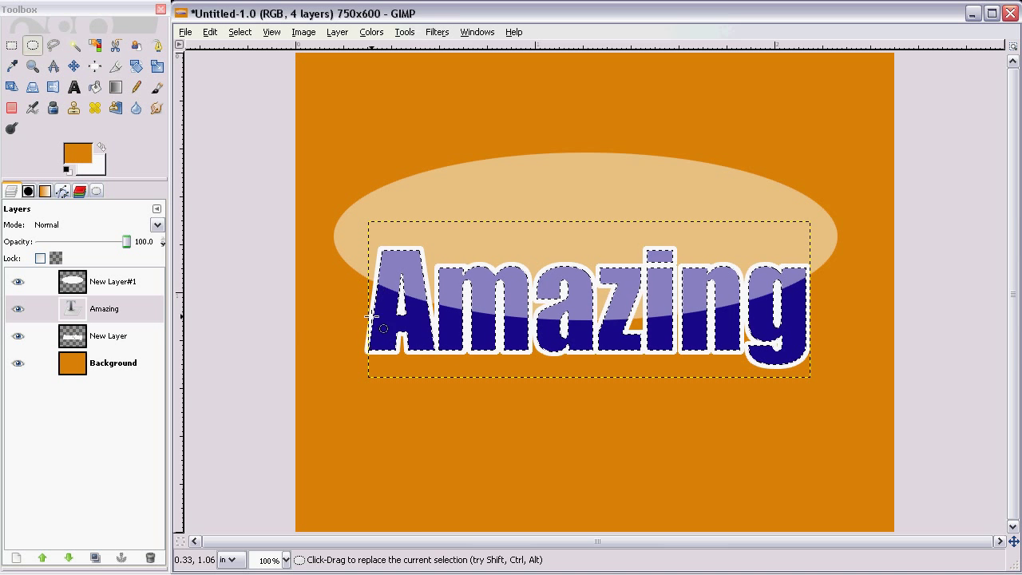
{"action": "left_click", "coordinate": [109, 285]}
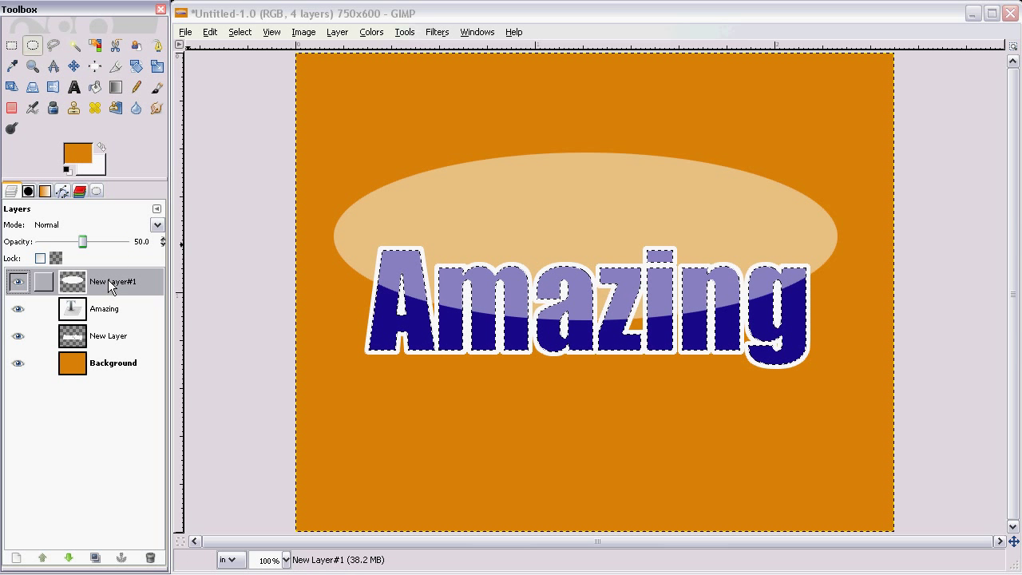
Invert the selection, cut the highlight outside the letters, and select none
{"action": "left_click", "coordinate": [239, 32]}
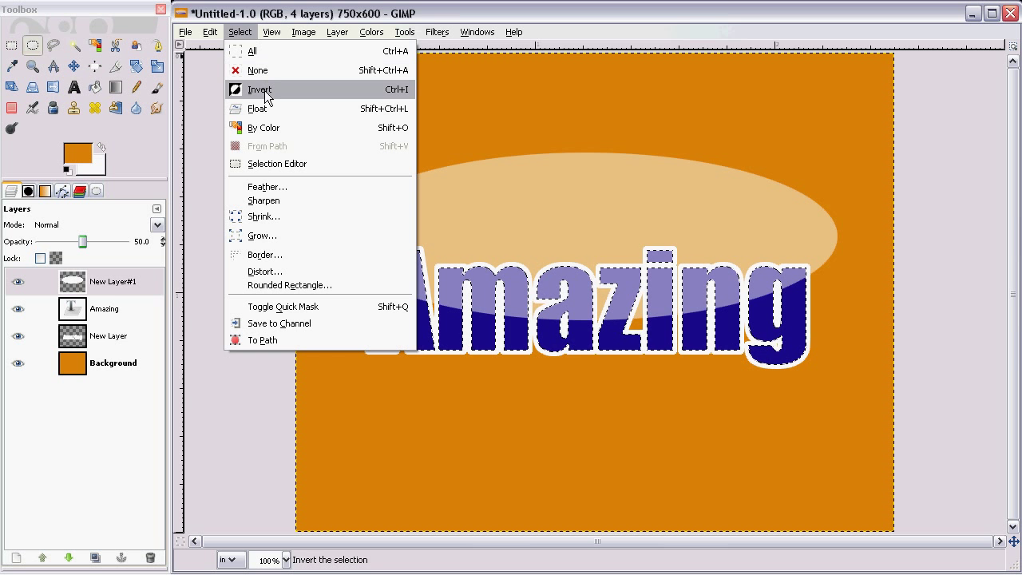
{"action": "left_click", "coordinate": [258, 90]}
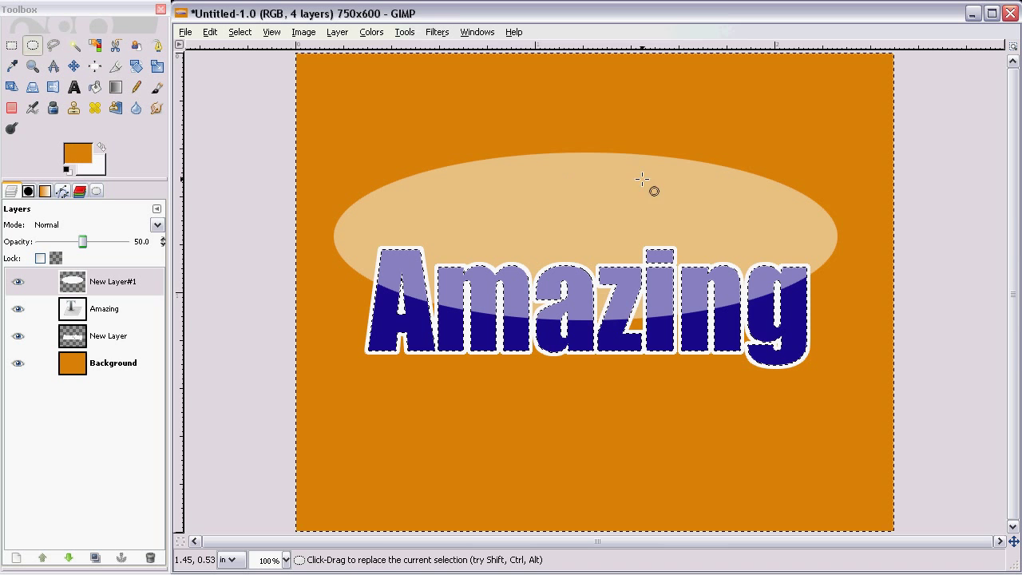
{"action": "left_click", "coordinate": [210, 32]}
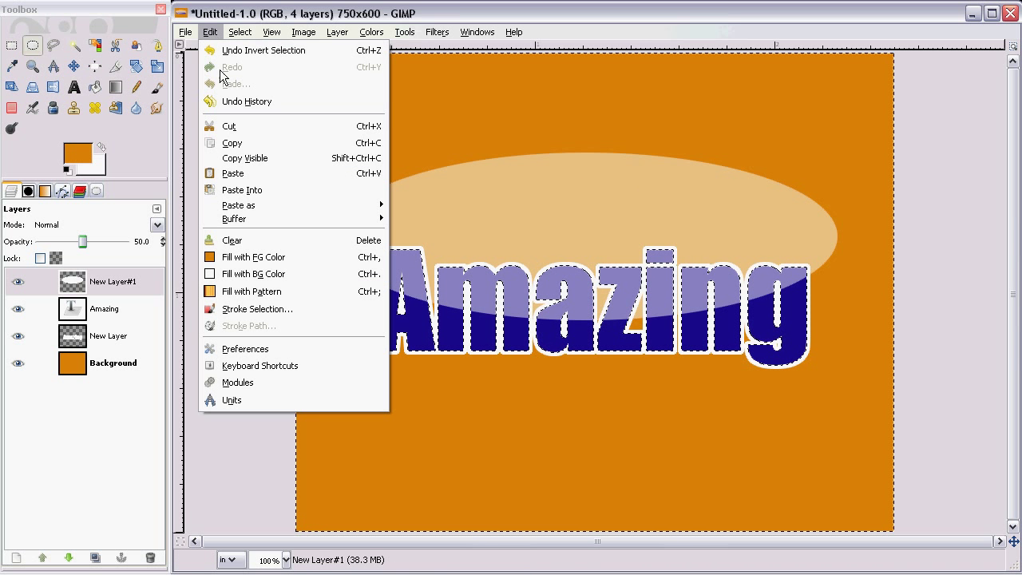
{"action": "left_click", "coordinate": [224, 126]}
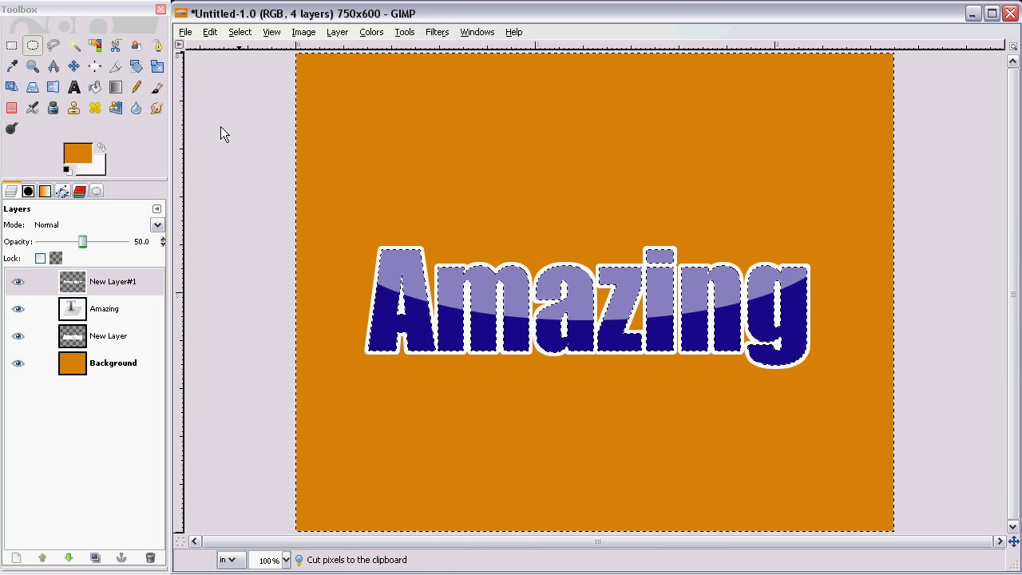
{"action": "left_click", "coordinate": [240, 32]}
{"action": "left_click", "coordinate": [242, 68]}
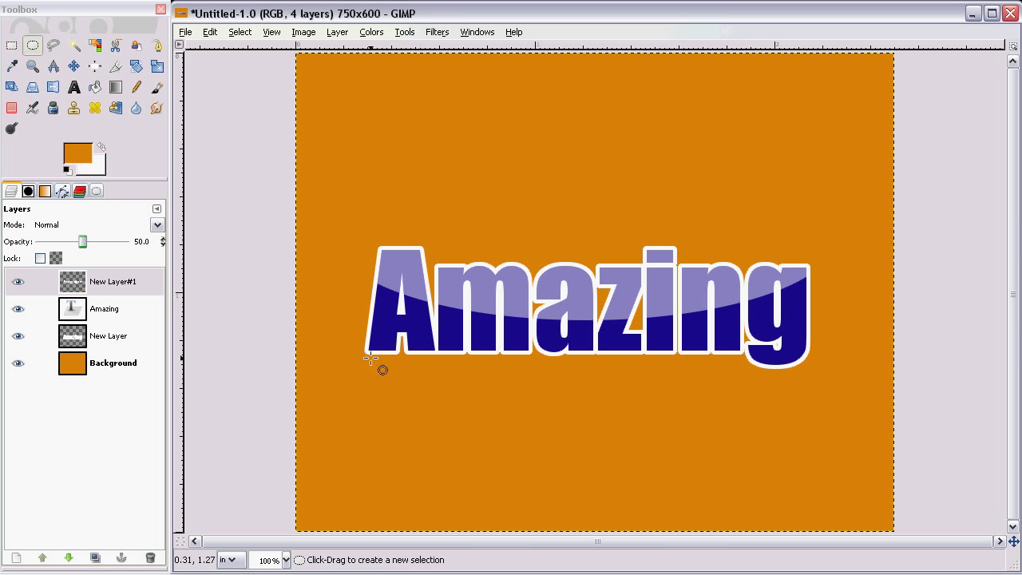
Add a transparent layer, New Layer#2, directly above the Background layer and select it
{"action": "left_click", "coordinate": [28, 366]}
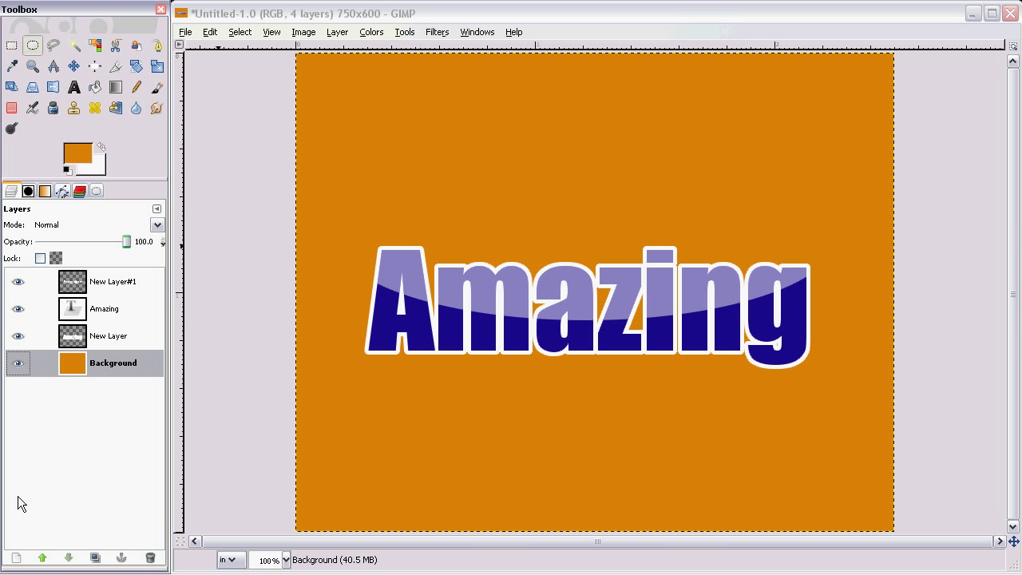
{"action": "left_click", "coordinate": [16, 558]}
{"action": "left_click", "coordinate": [204, 361]}
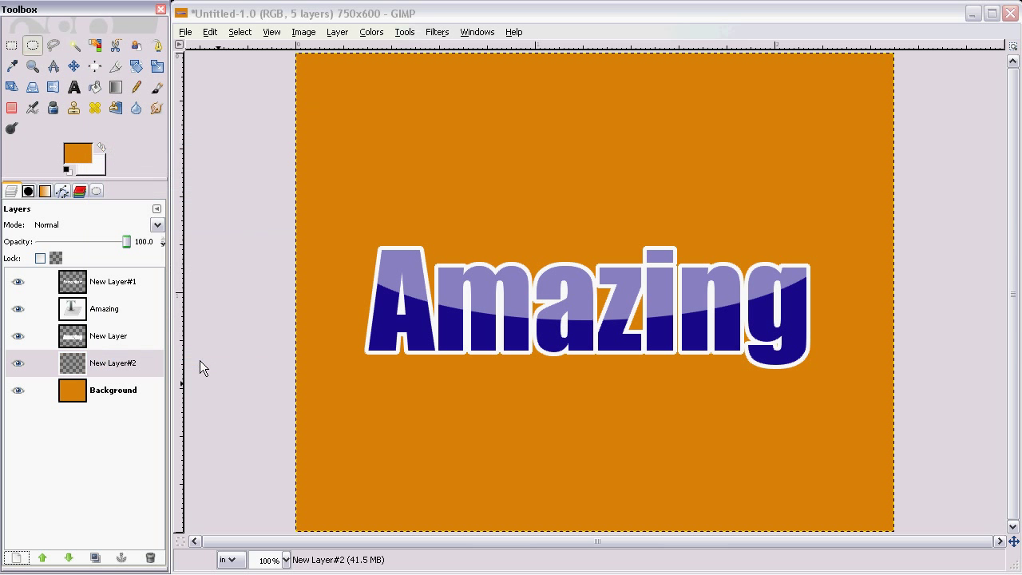
{"action": "left_click", "coordinate": [102, 369]}
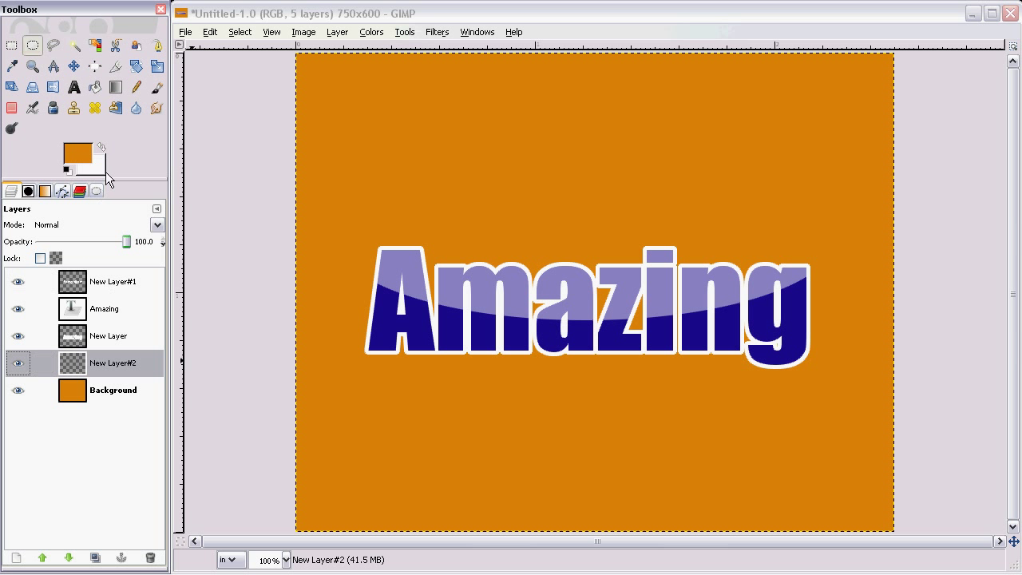
Make white the foreground colour and set the Blend tool to a radial FG to Transparent gradient
{"action": "left_click", "coordinate": [101, 148]}
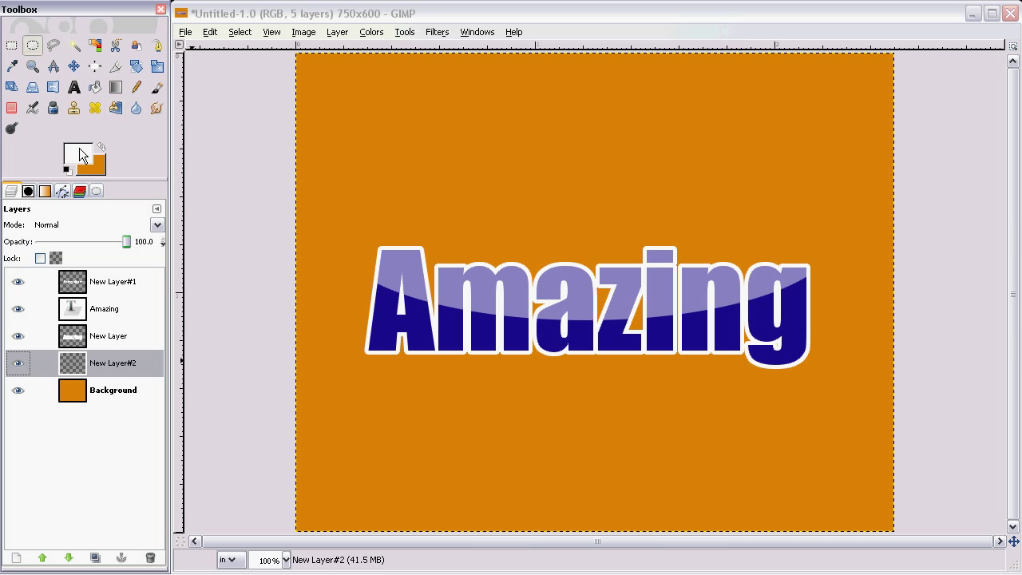
{"action": "left_click", "coordinate": [117, 86]}
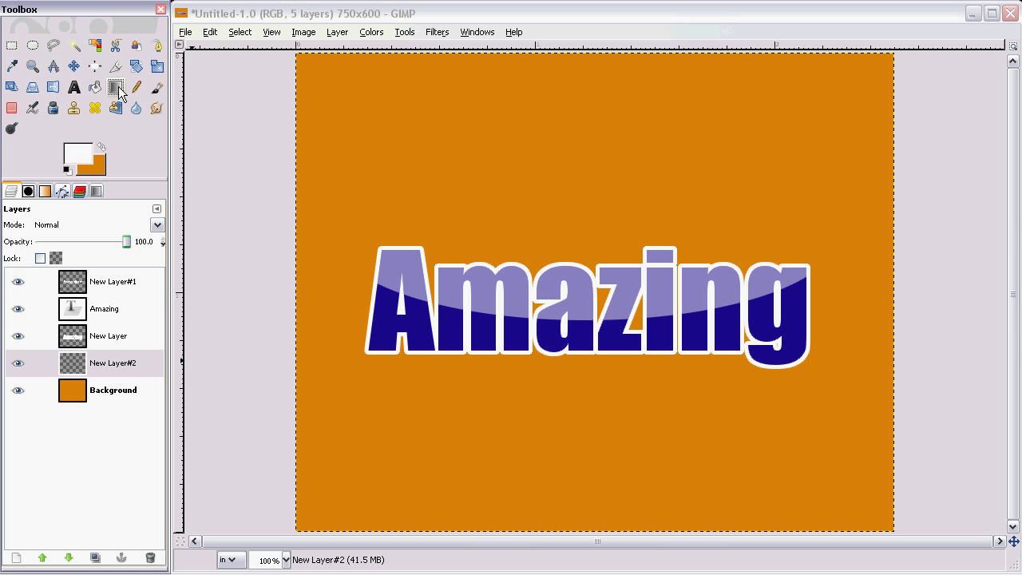
{"action": "left_click", "coordinate": [96, 192]}
{"action": "left_click", "coordinate": [65, 269]}
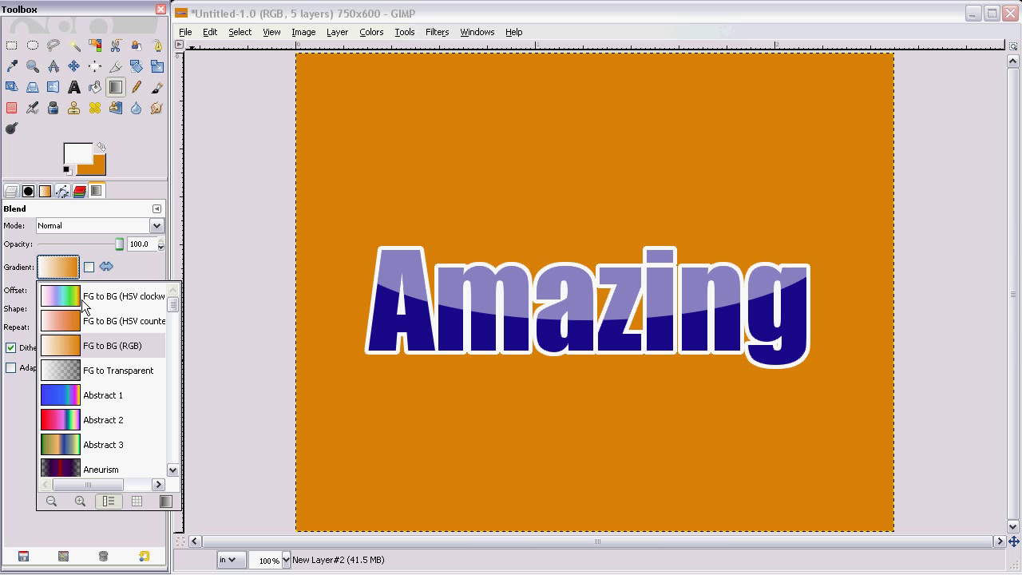
{"action": "left_click", "coordinate": [121, 373]}
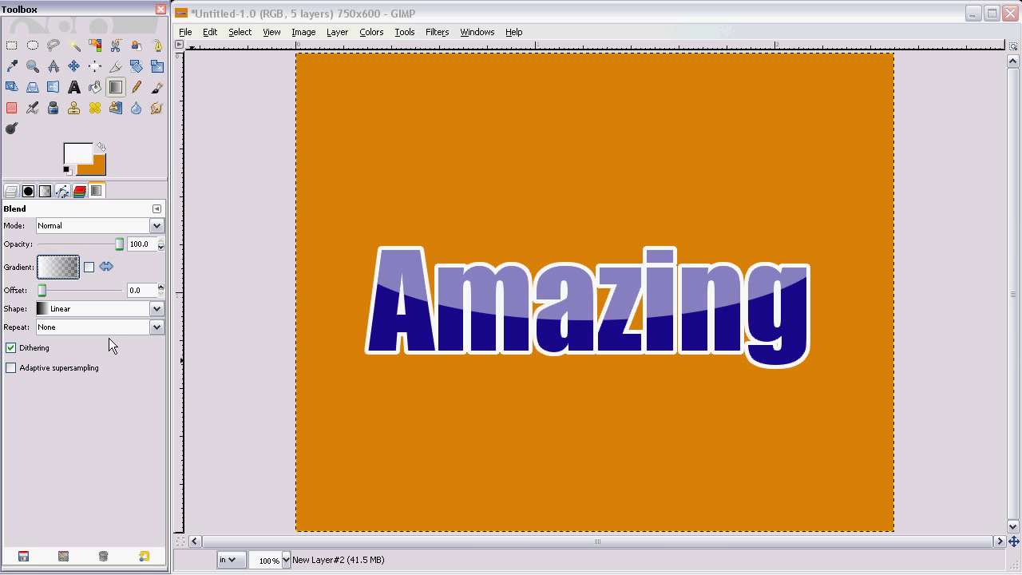
{"action": "left_click", "coordinate": [97, 309]}
{"action": "left_click", "coordinate": [92, 354]}
Drag a white radial glow downward from just above 'Amazing', redoing it until it nearly reaches the canvas edges
{"action": "left_click_drag", "start_coordinate": [585, 247], "coordinate": [589, 447]}
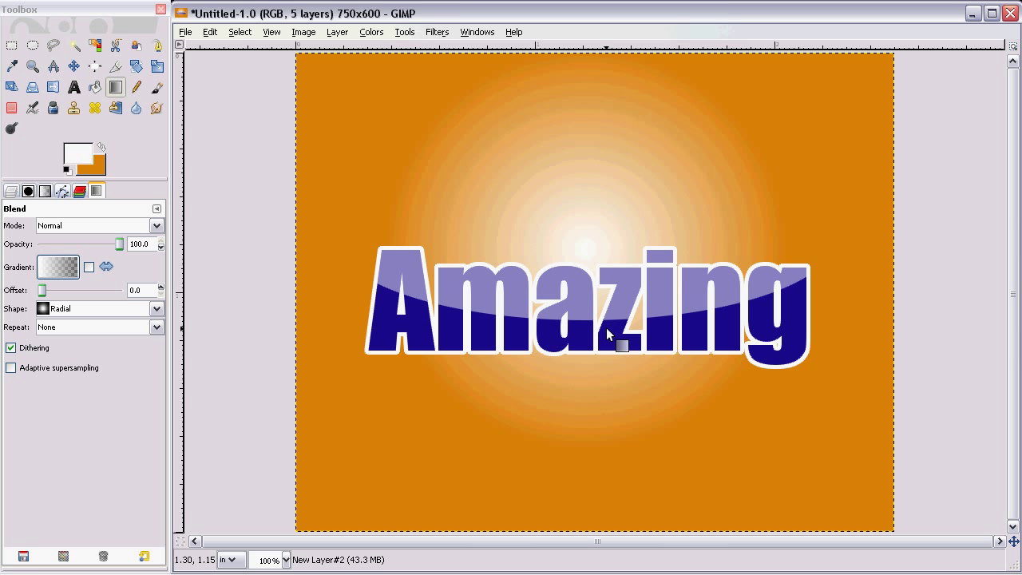
{"action": "key", "text": "ctrl+z"}
{"action": "left_click_drag", "start_coordinate": [585, 247], "coordinate": [578, 520]}
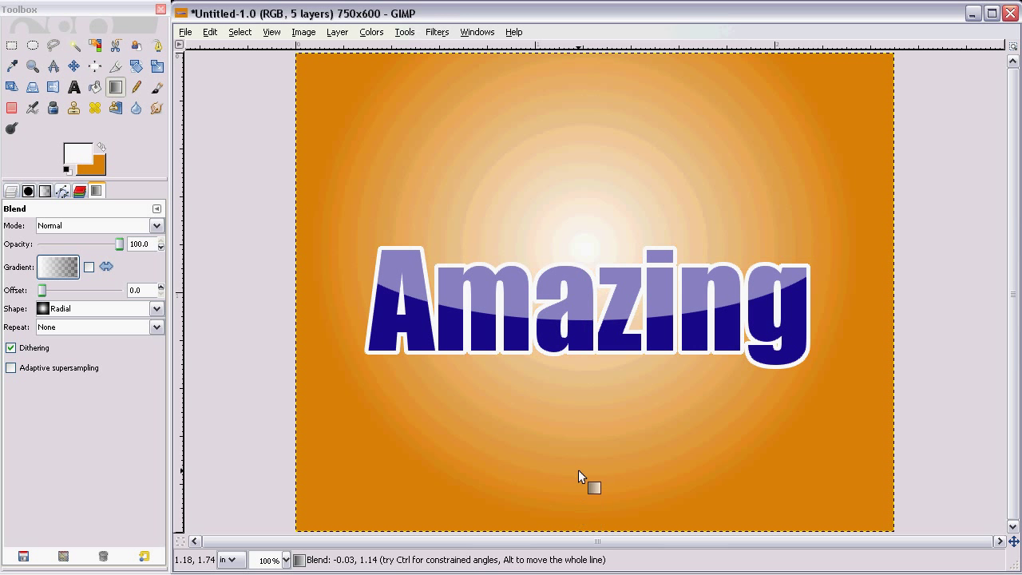
{"action": "key", "text": "ctrl+z"}
{"action": "left_click_drag", "start_coordinate": [586, 198], "coordinate": [573, 505]}
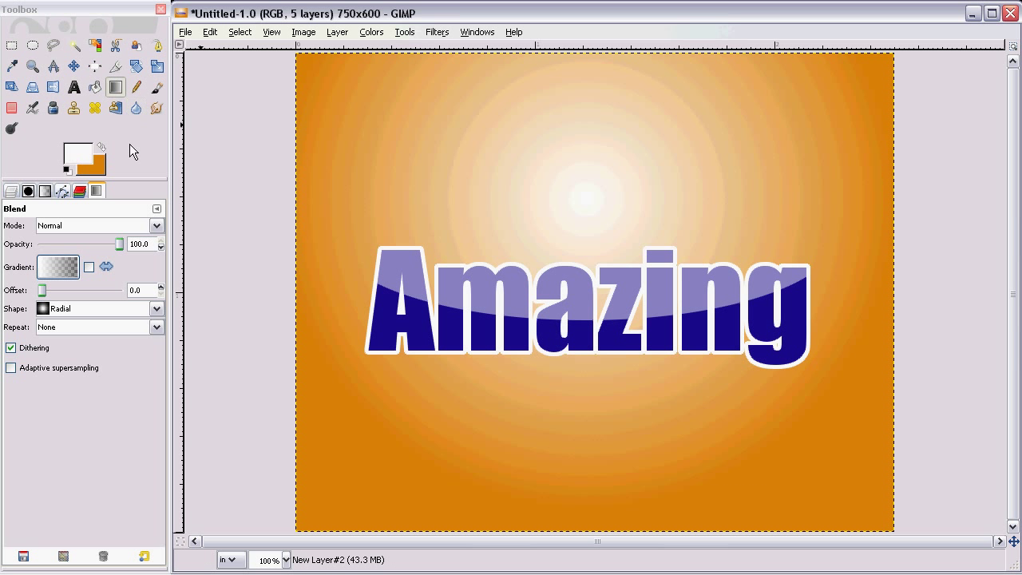
Set New Layer#2's blending mode to Overlay, turning the glow golden-orange
{"action": "left_click", "coordinate": [14, 192]}
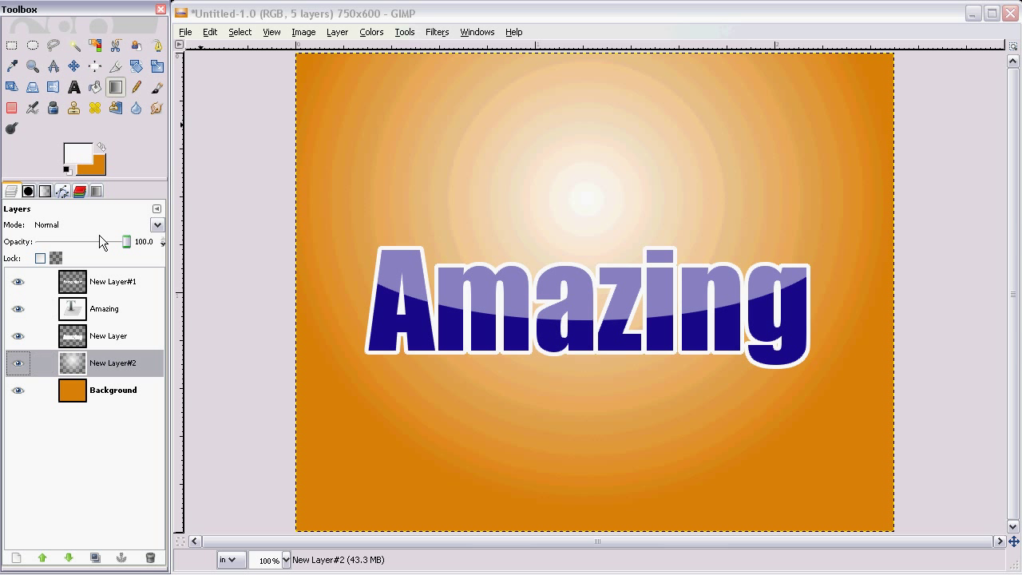
{"action": "left_click", "coordinate": [99, 226]}
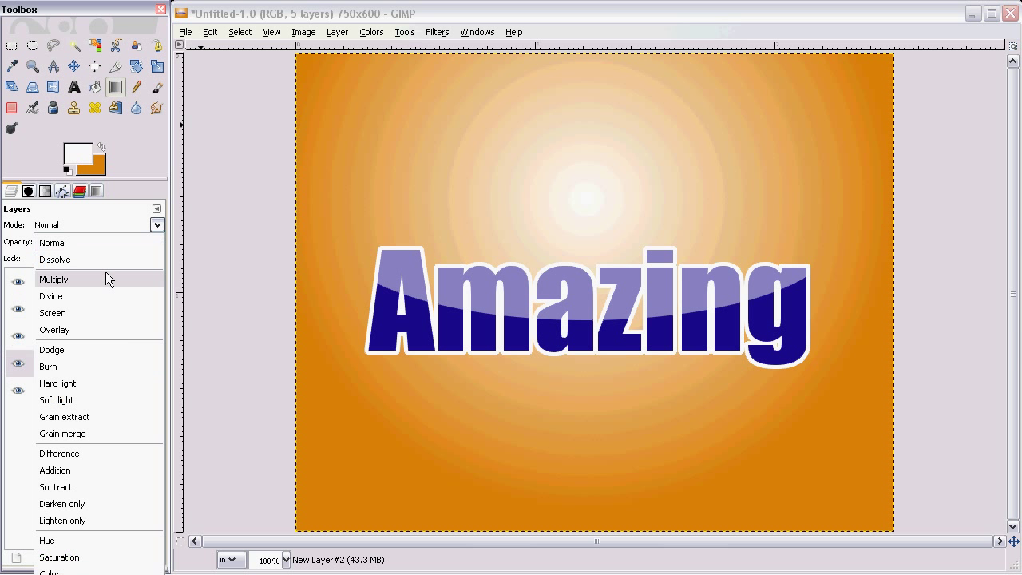
{"action": "left_click", "coordinate": [98, 328]}
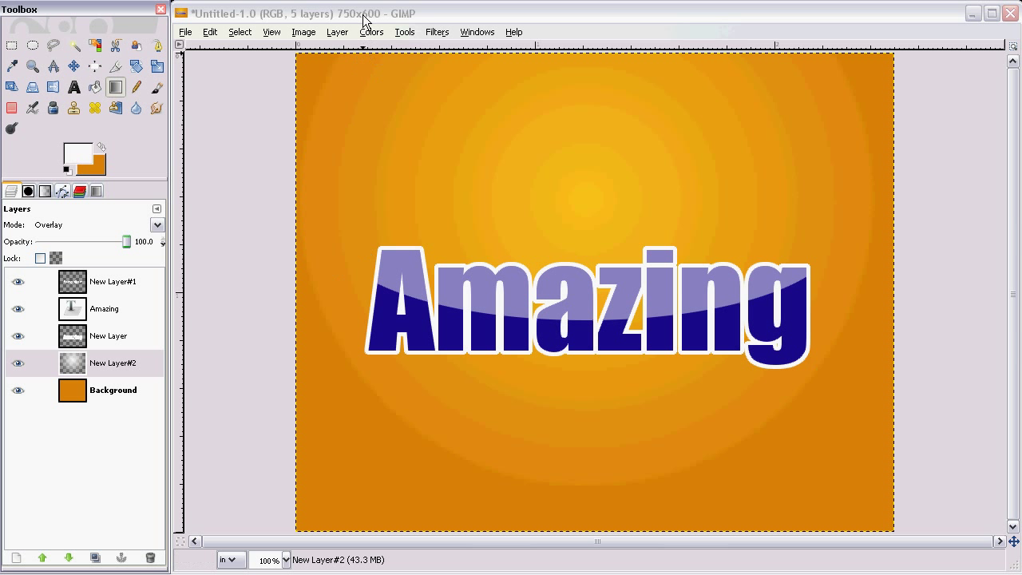